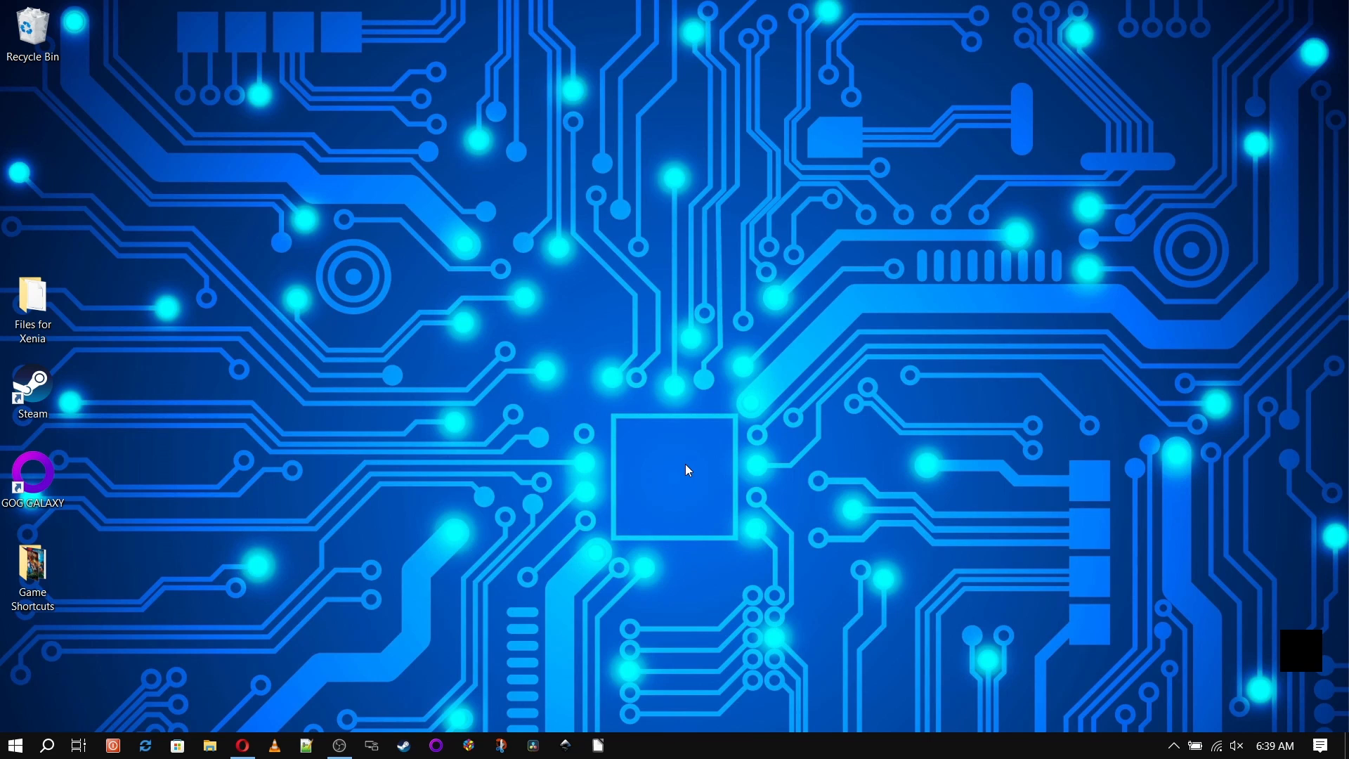
# Download the GIMP 2.10.38 Windows installer directly from gimp.org and save it as gimp-2.10.38-setup in Downloads
pyautogui.click(242, 746)
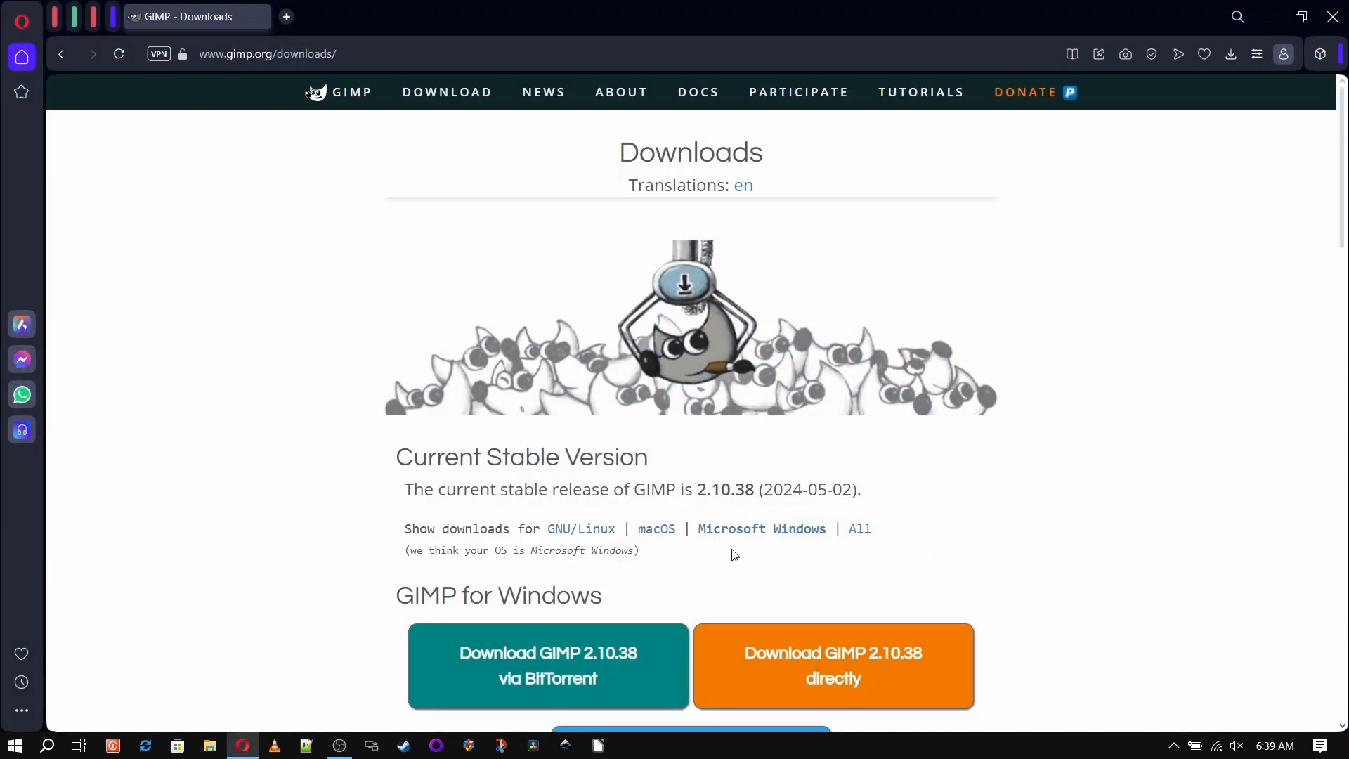
pyautogui.click(822, 660)
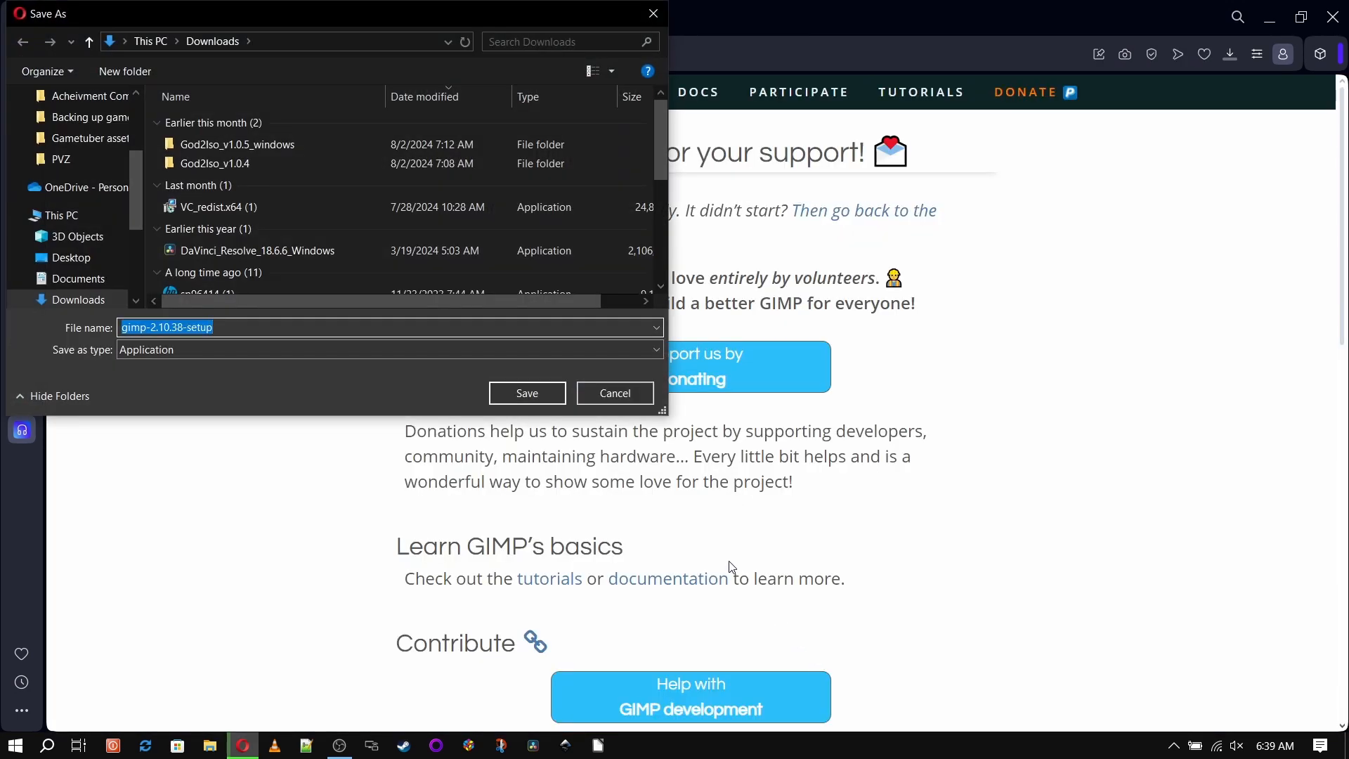
pyautogui.click(507, 384)
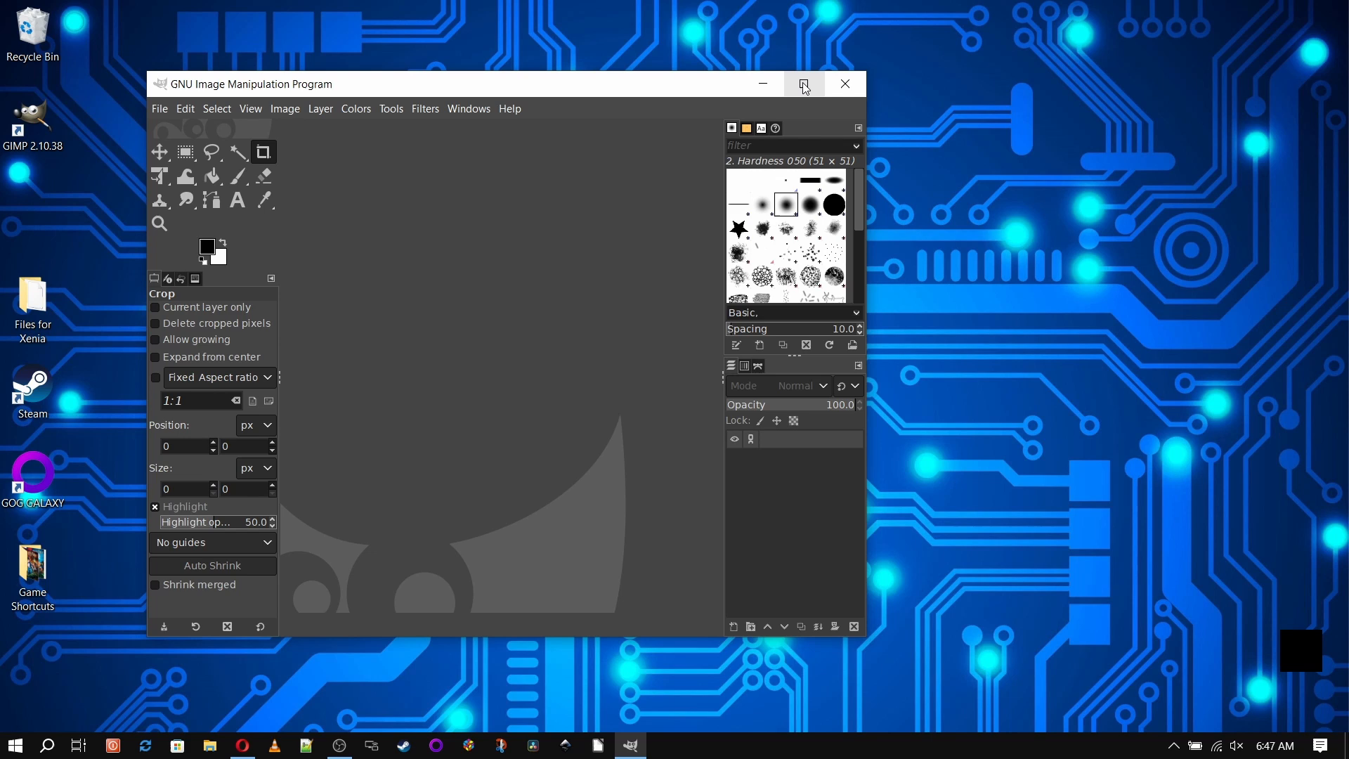
# Maximize the GIMP window and open Gears 1.png from the Pictures folder
pyautogui.doubleClick(802, 82)
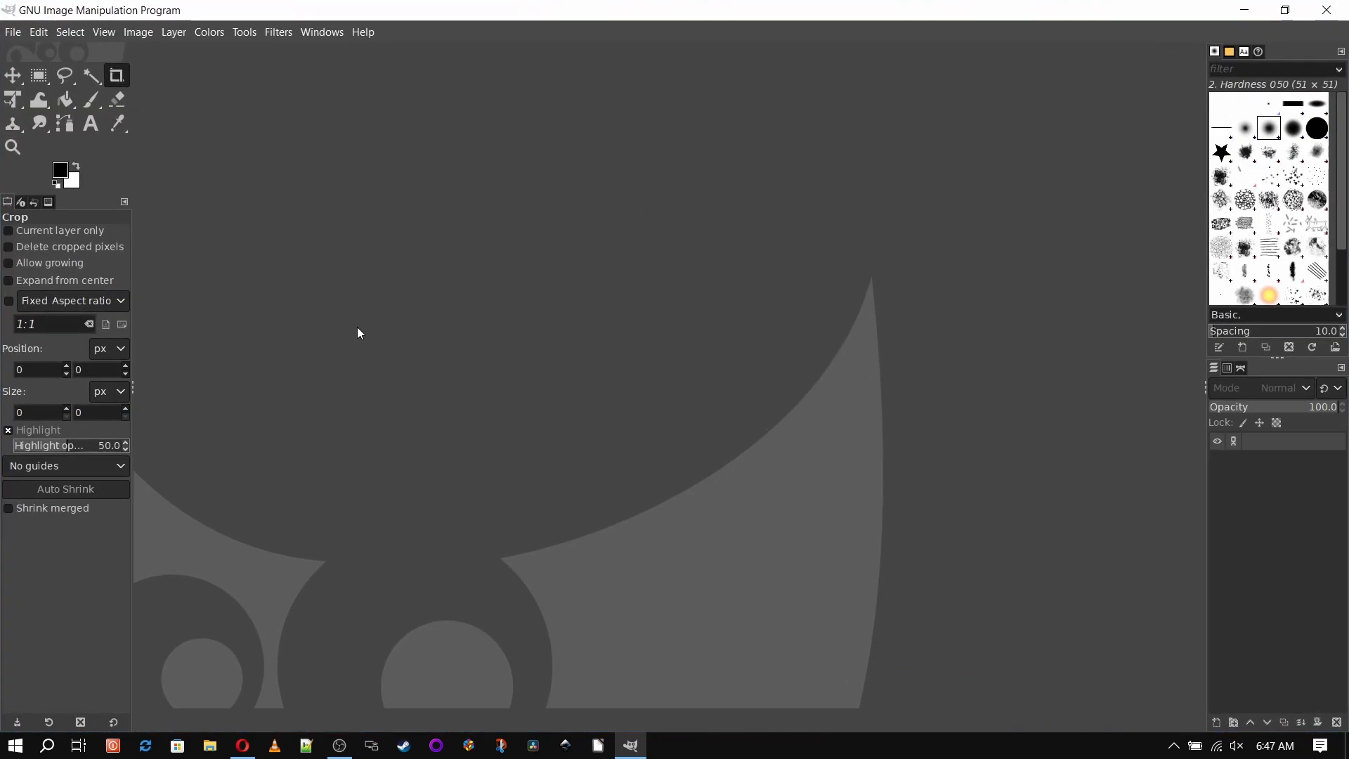
pyautogui.click(11, 32)
pyautogui.click(31, 93)
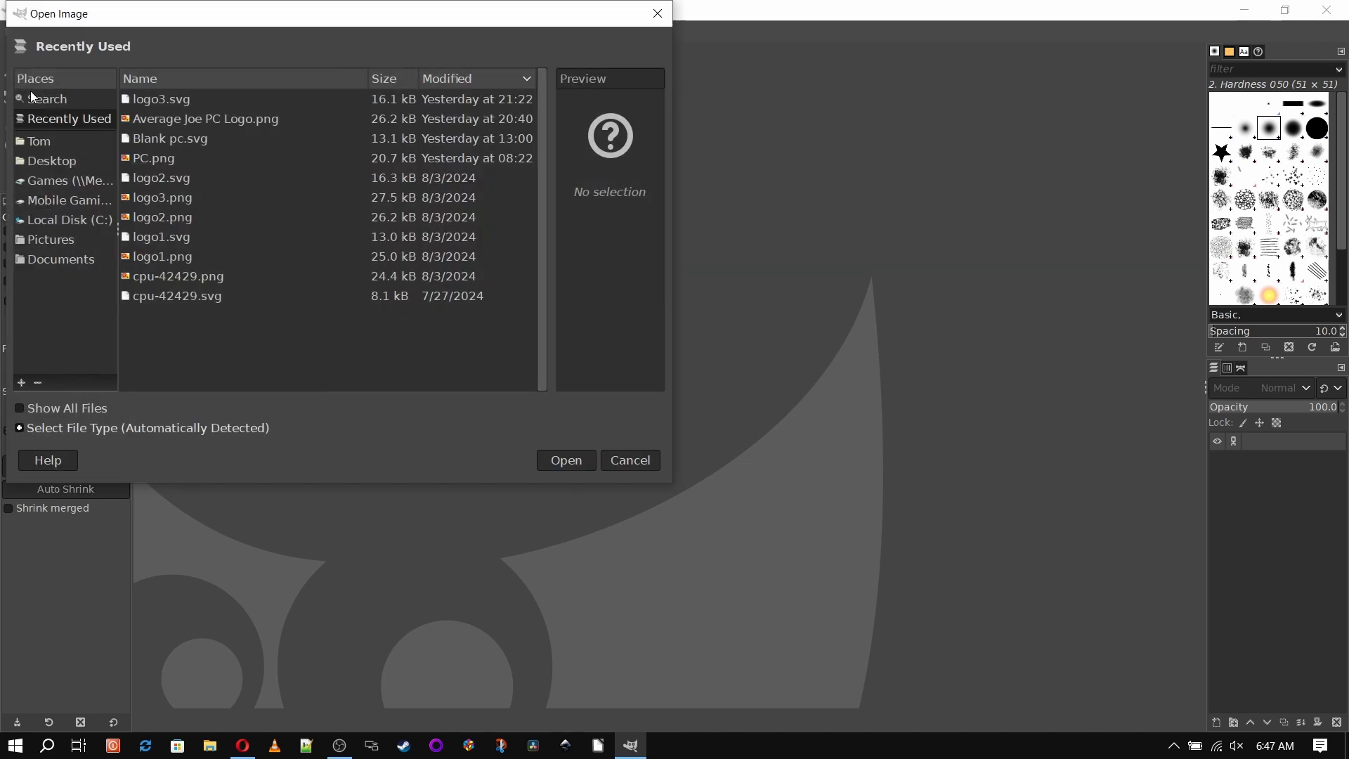
pyautogui.click(44, 240)
pyautogui.scroll(-1, 219, 281)
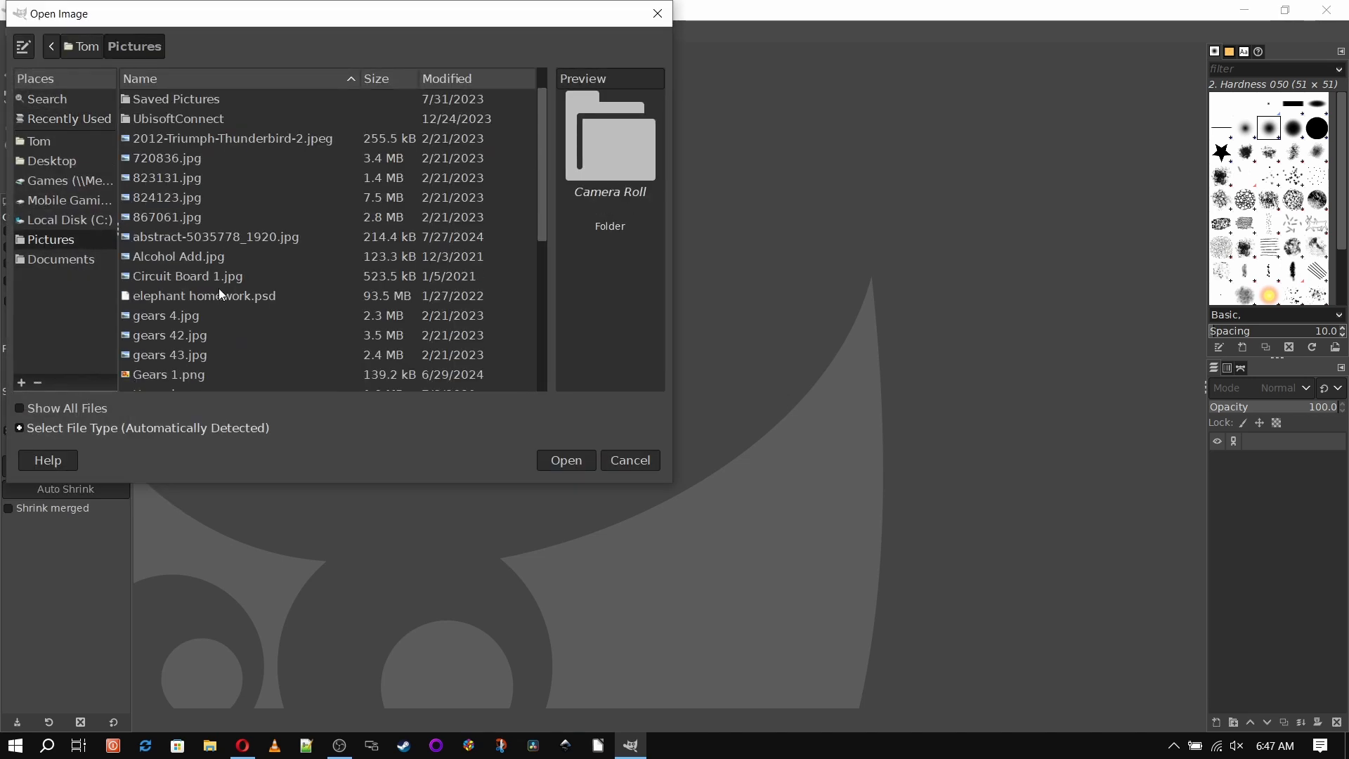
pyautogui.doubleClick(154, 376)
# Open xbox360logo1.png from the Pictures folder as a second image
pyautogui.click(12, 33)
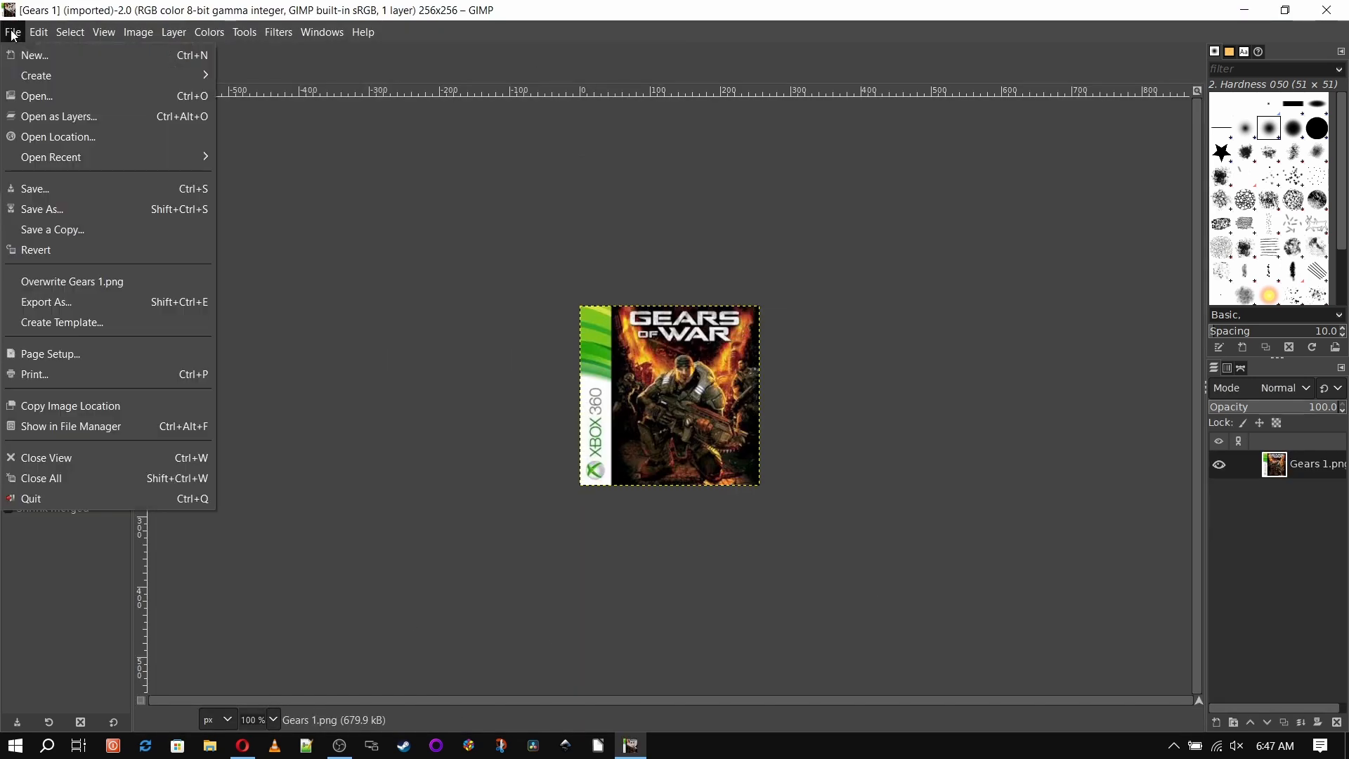
pyautogui.click(30, 97)
pyautogui.scroll(-3, 221, 267)
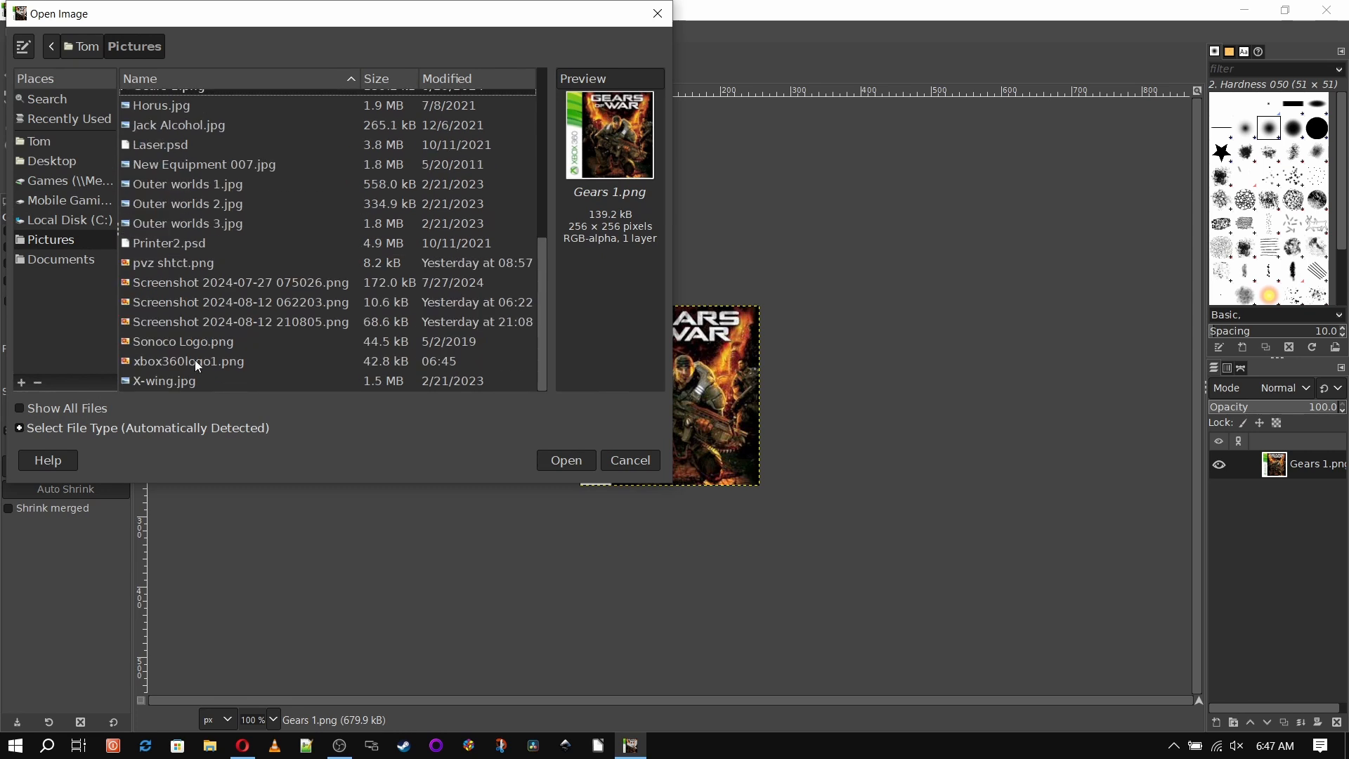
pyautogui.doubleClick(196, 360)
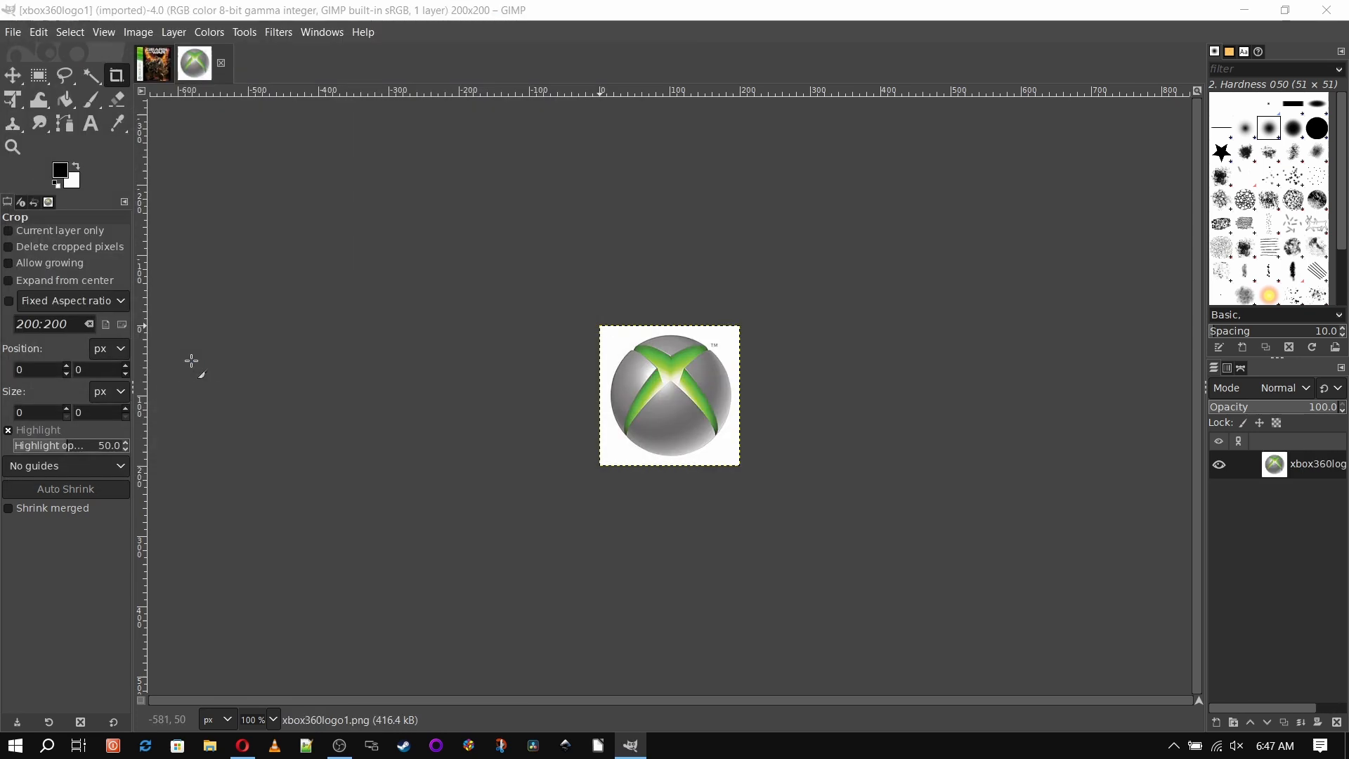
# Compare the two open images and check whether the xbox360logo1.png layer has an alpha channel
pyautogui.click(156, 68)
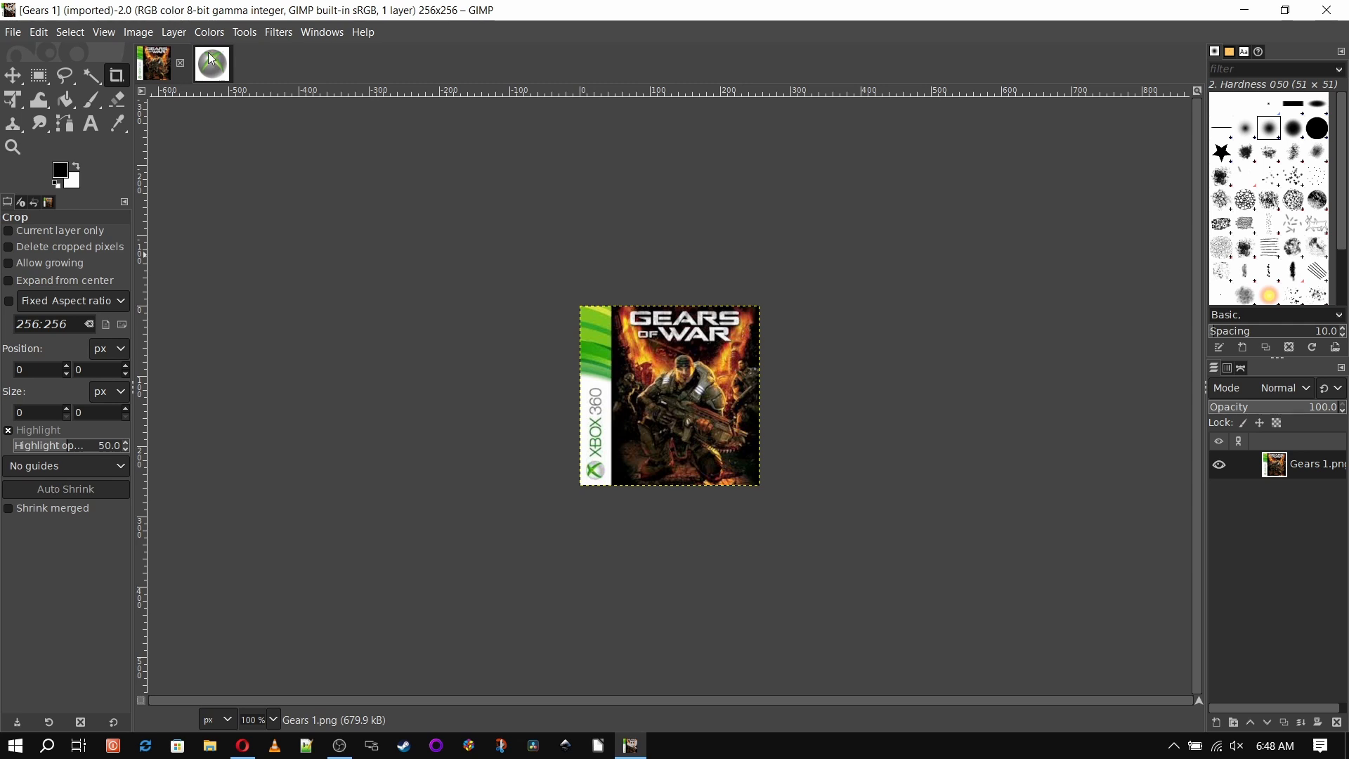
pyautogui.click(212, 76)
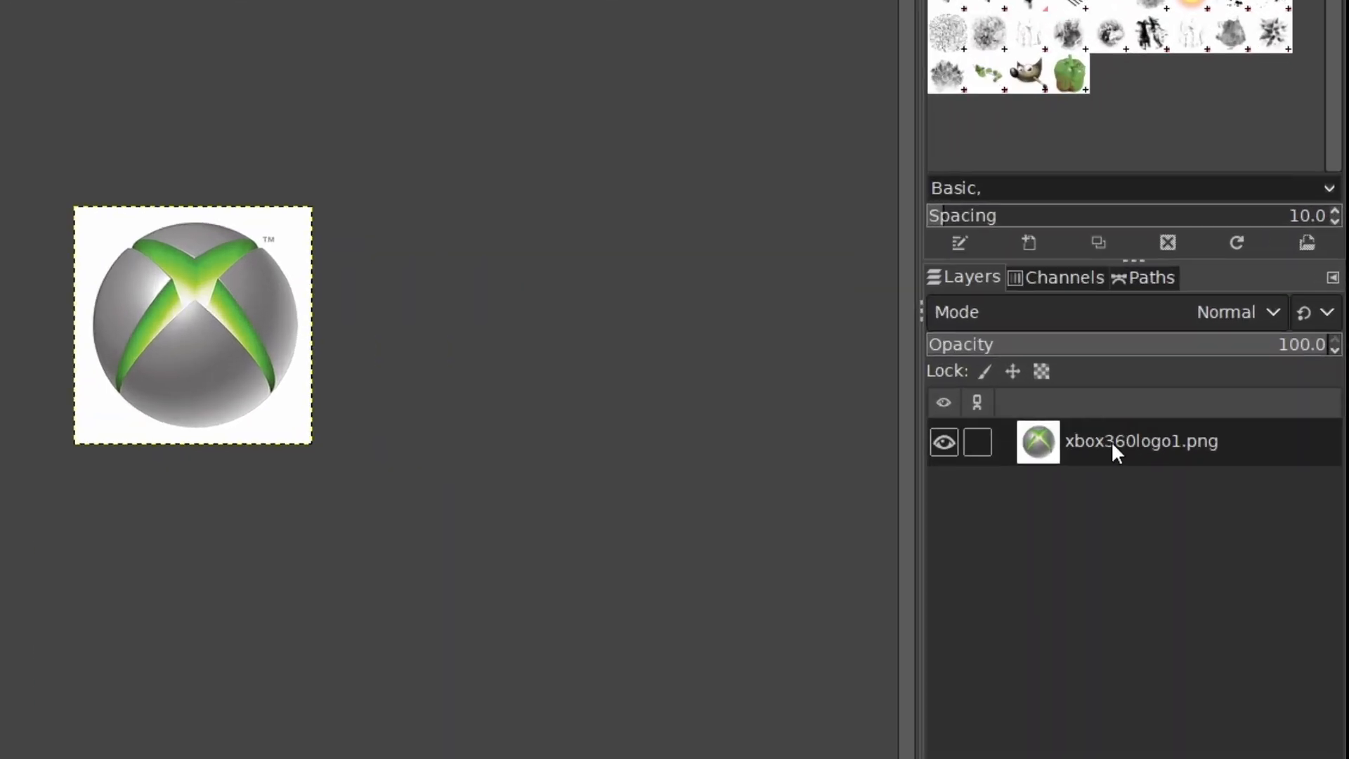
pyautogui.rightClick(1110, 440)
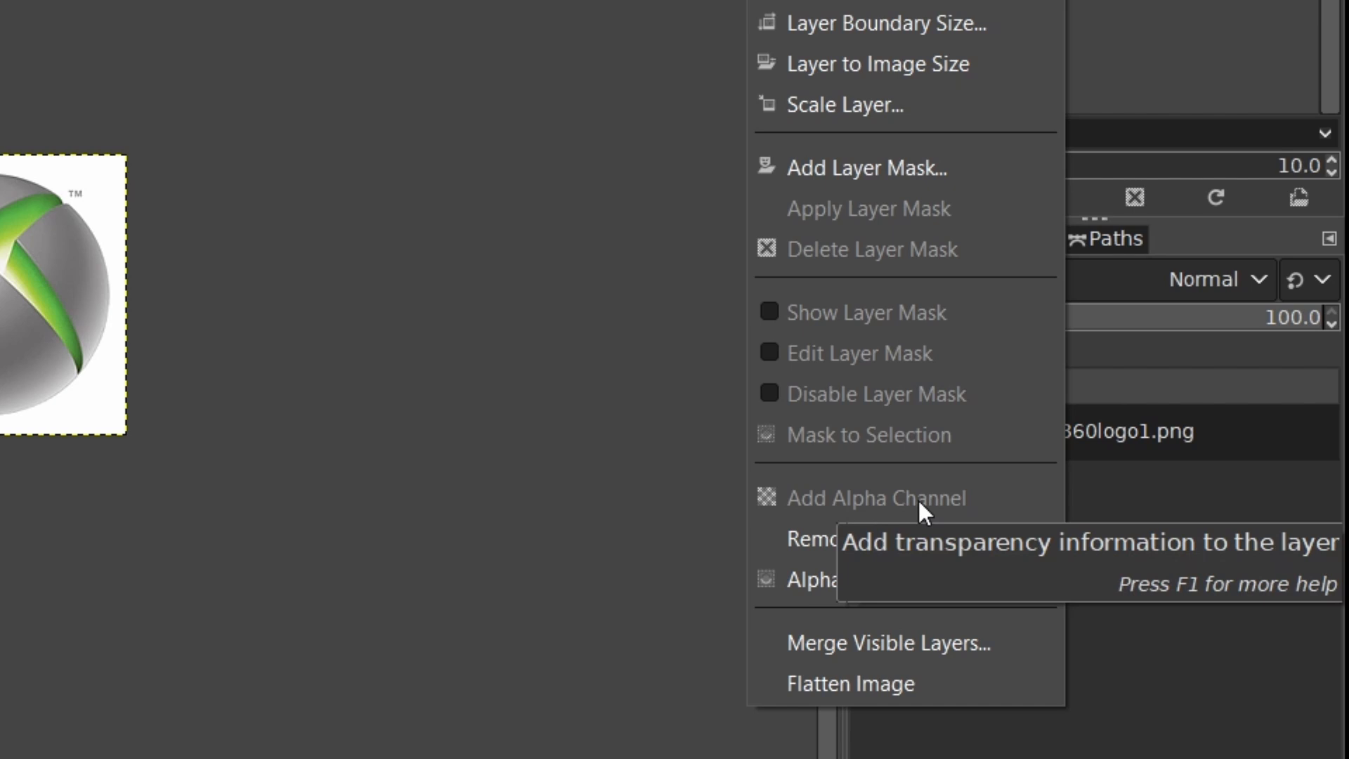
pyautogui.click(1124, 520)
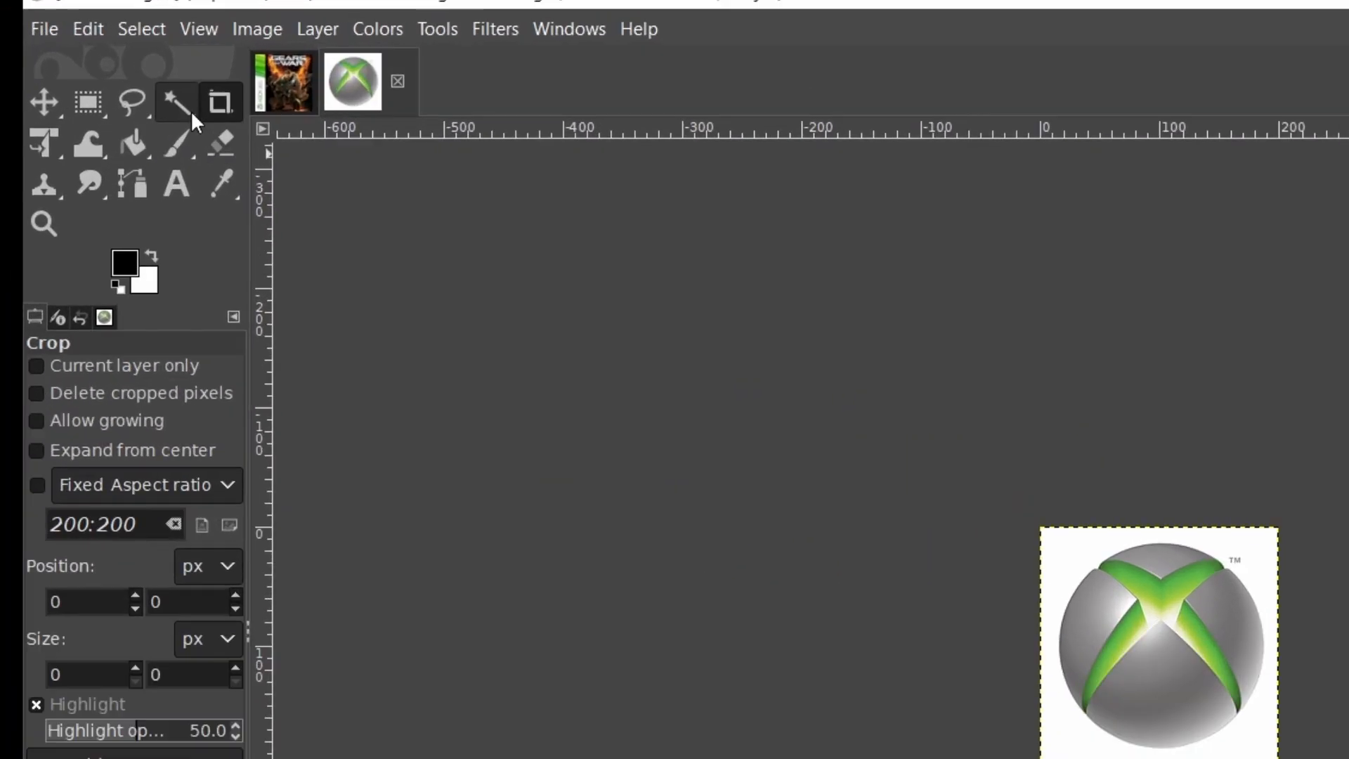
# Select the white background around the Xbox logo using Fuzzy Select with Draw mask enabled, and delete it to transparency
pyautogui.click(184, 106)
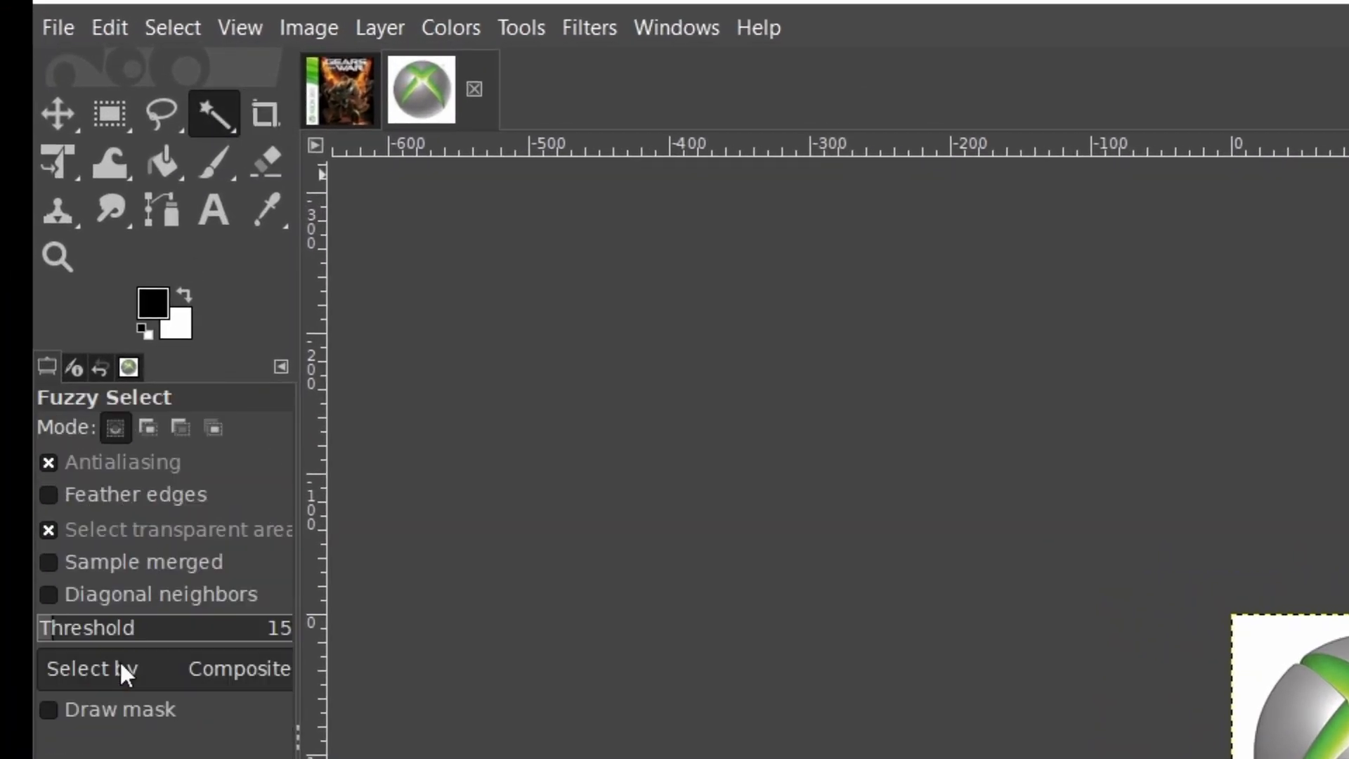
pyautogui.click(49, 714)
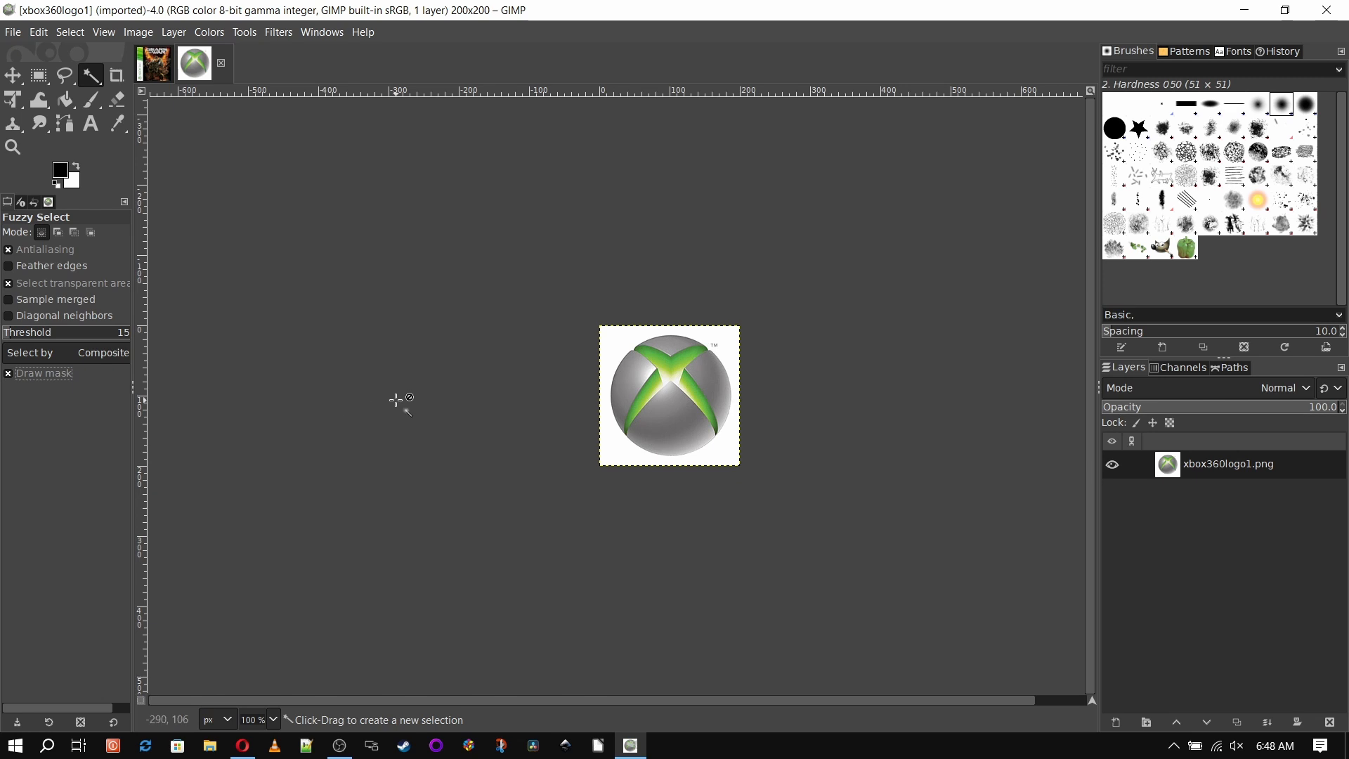
pyautogui.click(618, 341)
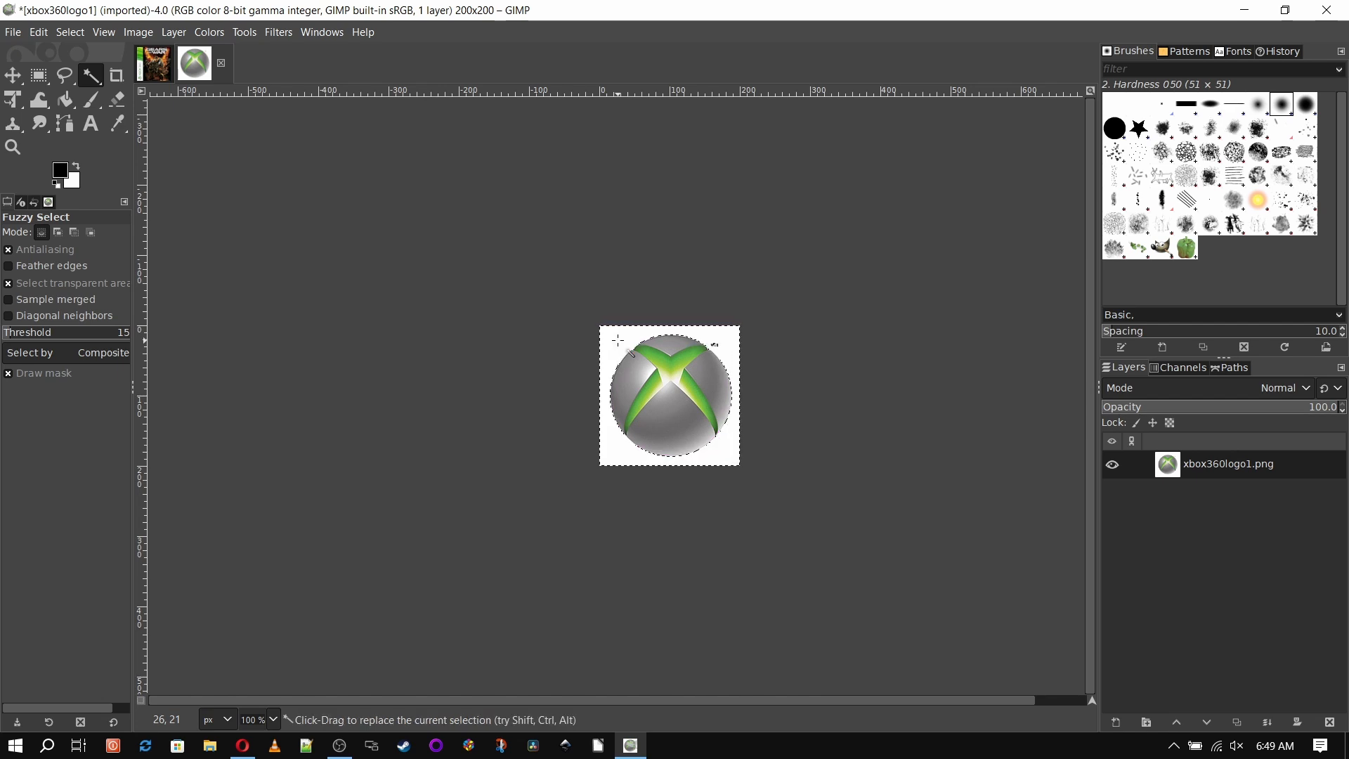
pyautogui.press('Delete')
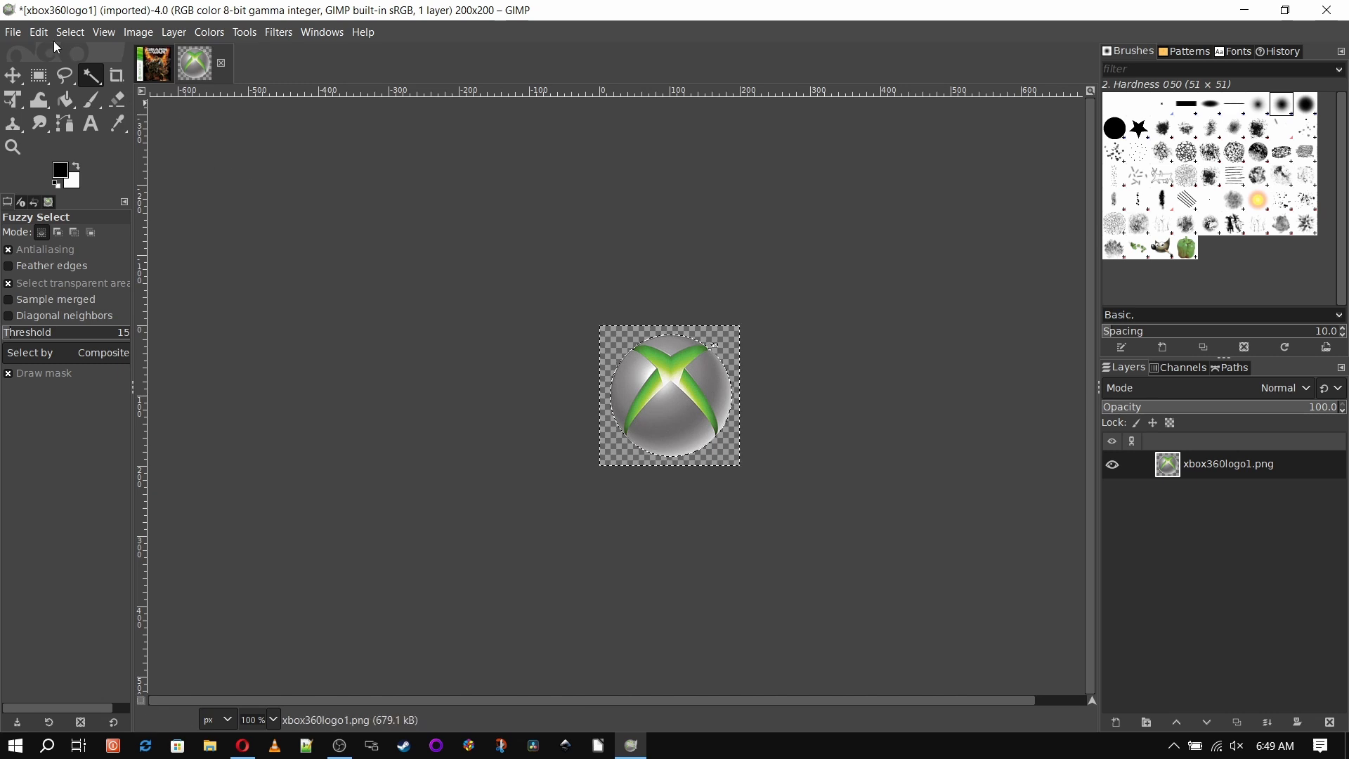
# Export the transparent logo to the Pictures folder as xbox360logo2.png
pyautogui.click(14, 33)
pyautogui.click(55, 304)
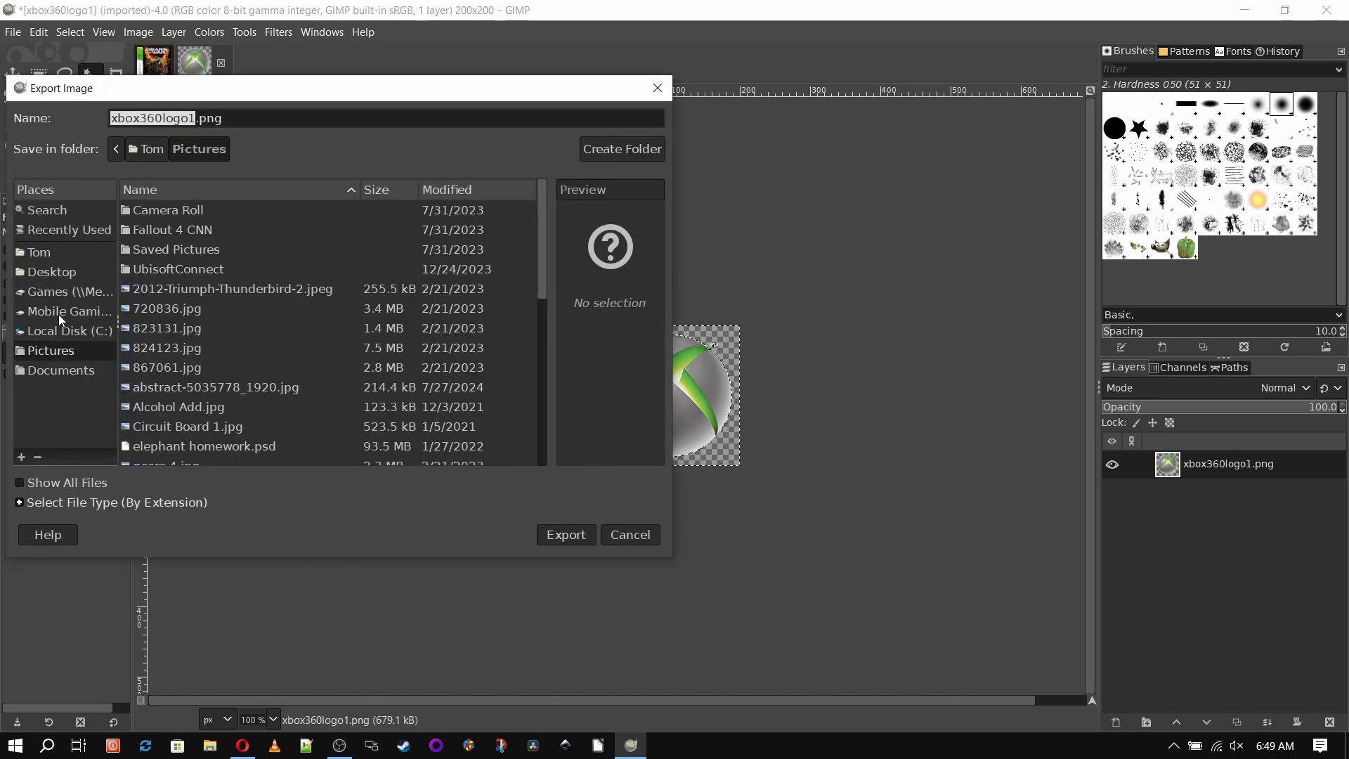
pyautogui.press('Right')
pyautogui.press('BackSpace')
pyautogui.write('2')
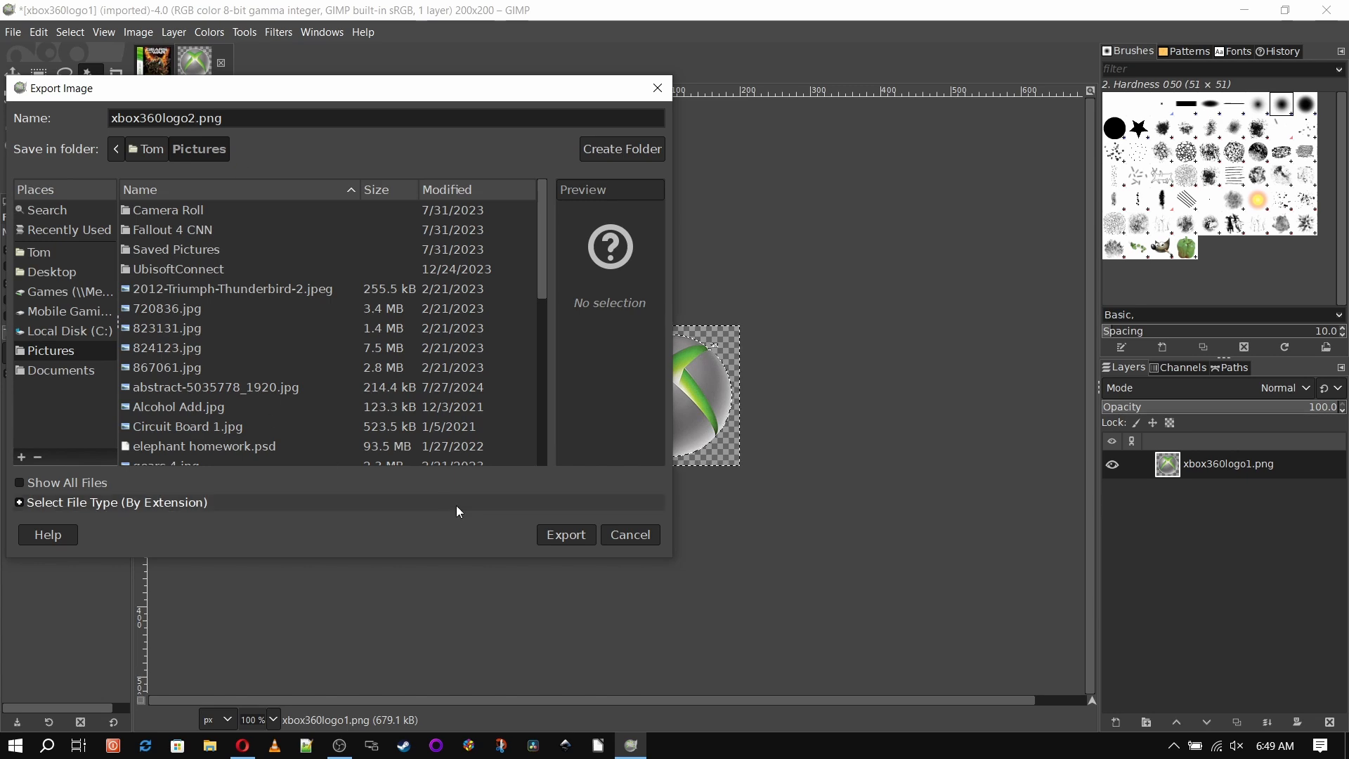
pyautogui.click(562, 535)
pyautogui.click(702, 572)
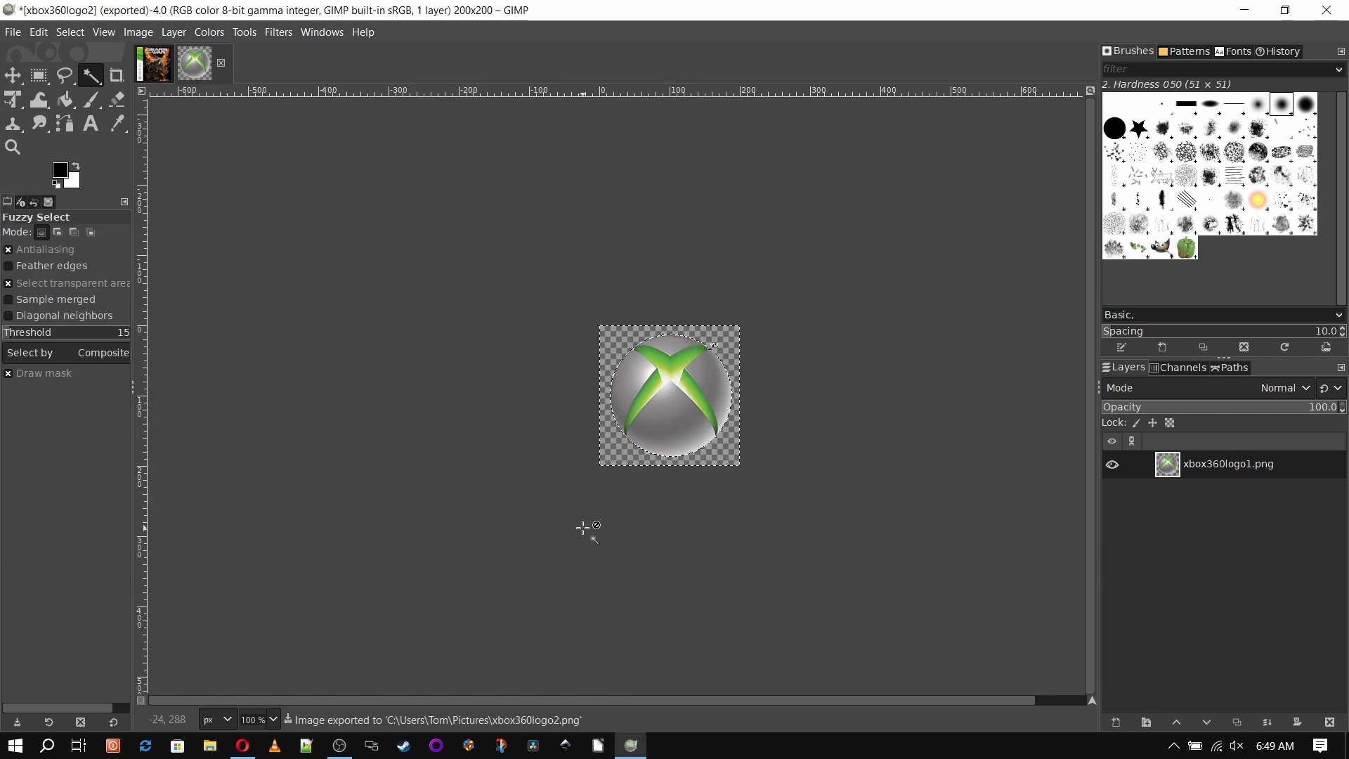
# Open xbox360logo2.png from the Pictures folder and rename its layer 256x256
pyautogui.click(12, 33)
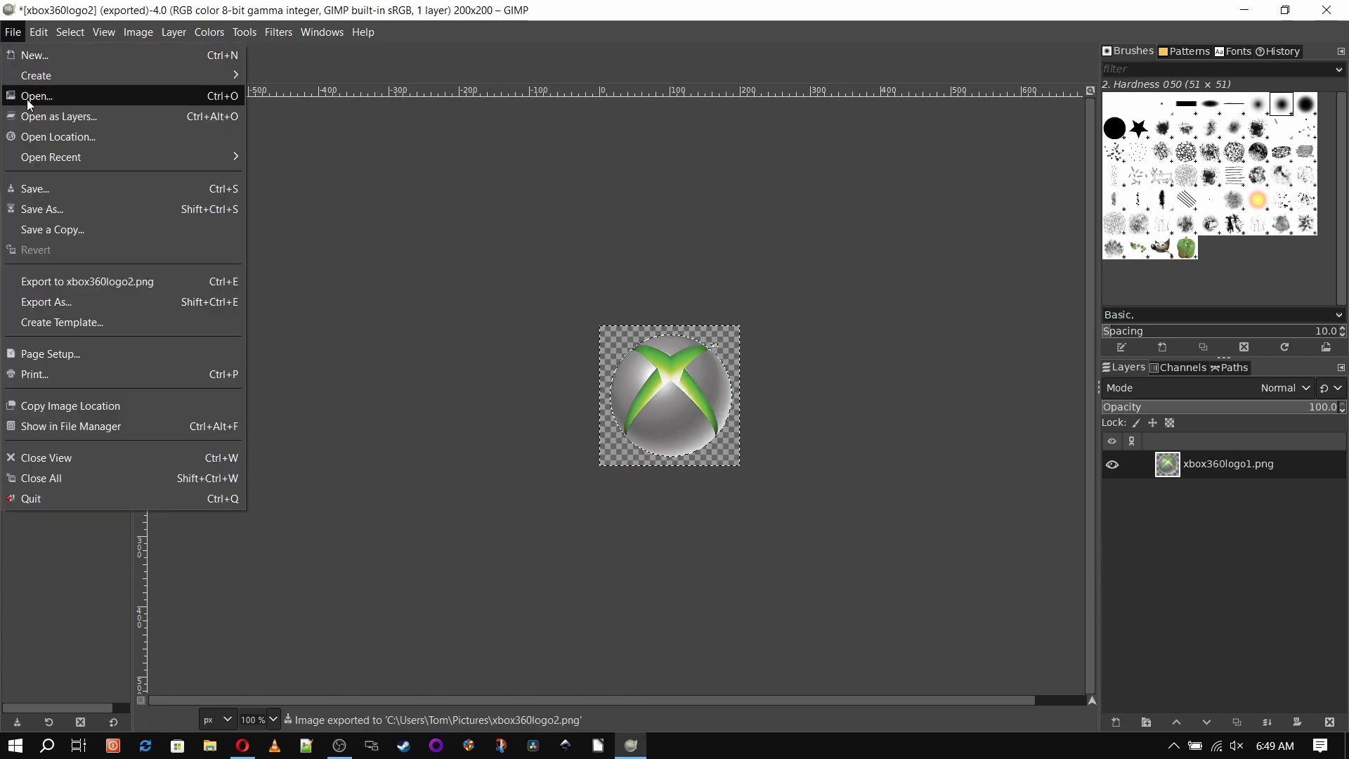
pyautogui.click(31, 94)
pyautogui.doubleClick(184, 365)
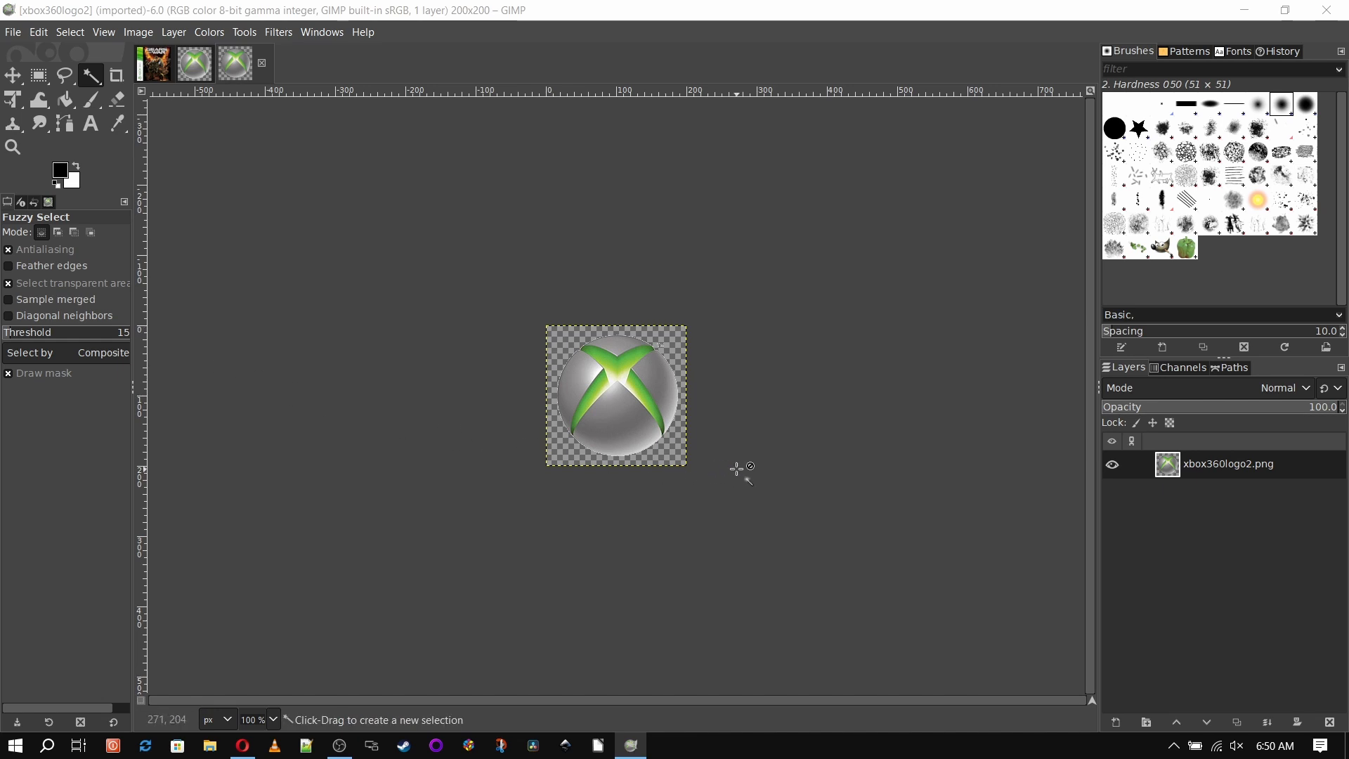
pyautogui.doubleClick(1237, 469)
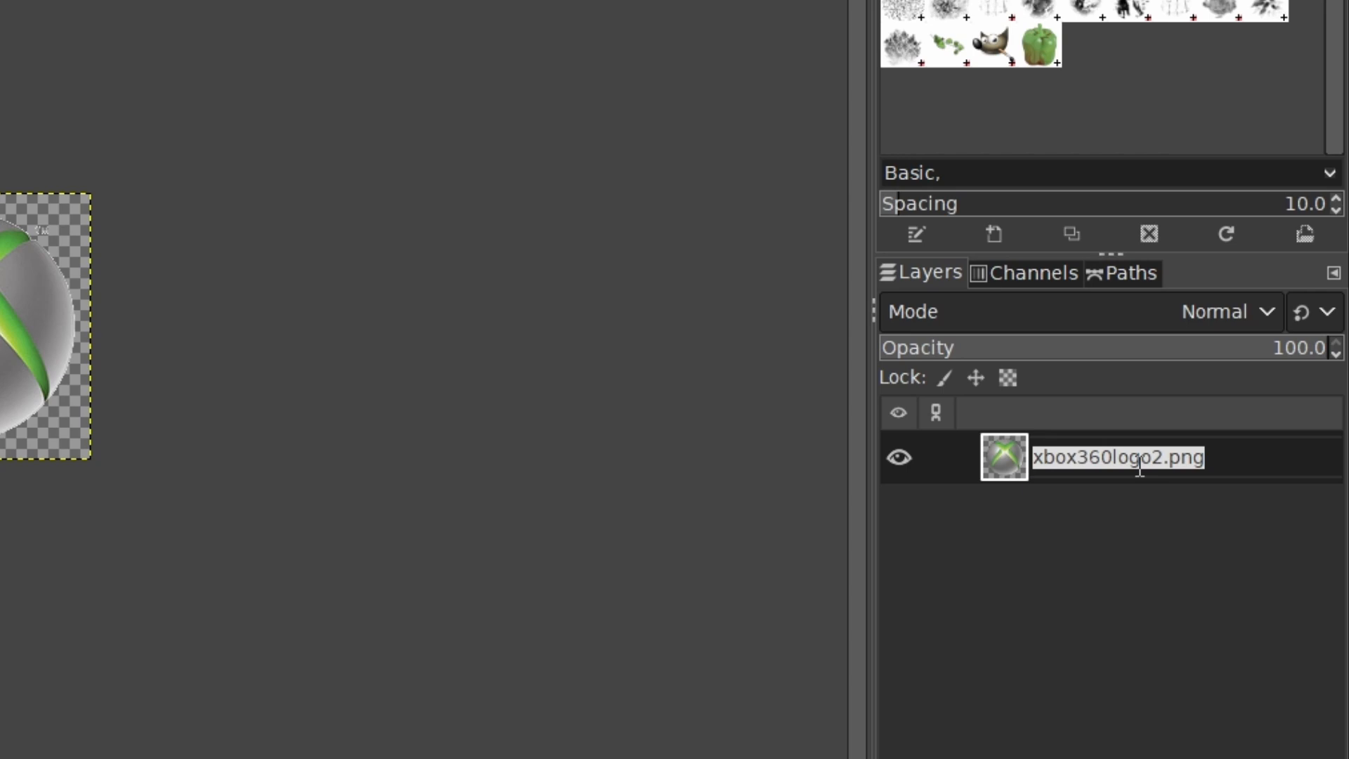
pyautogui.write('256x256')
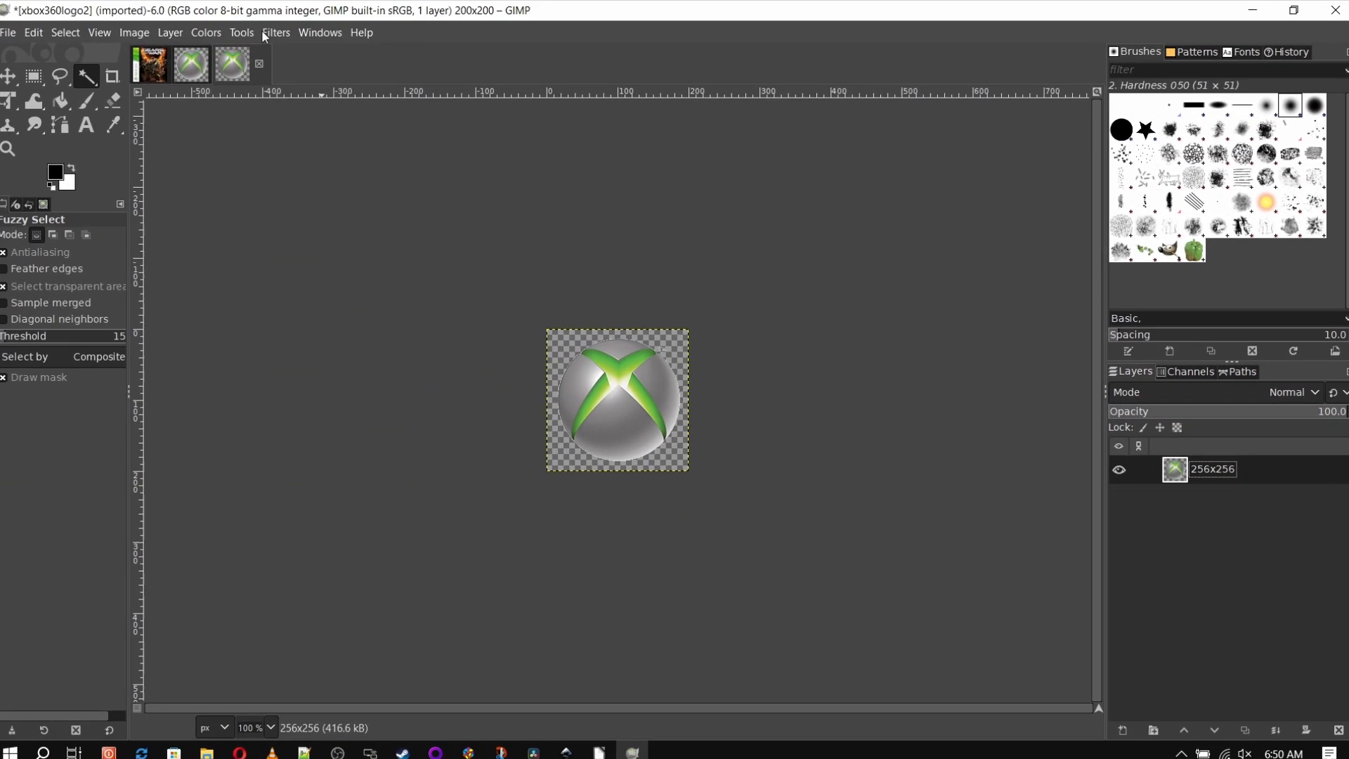
# Scale the 256x256 layer to 256 × 256 px with the Scale transform tool
pyautogui.click(241, 32)
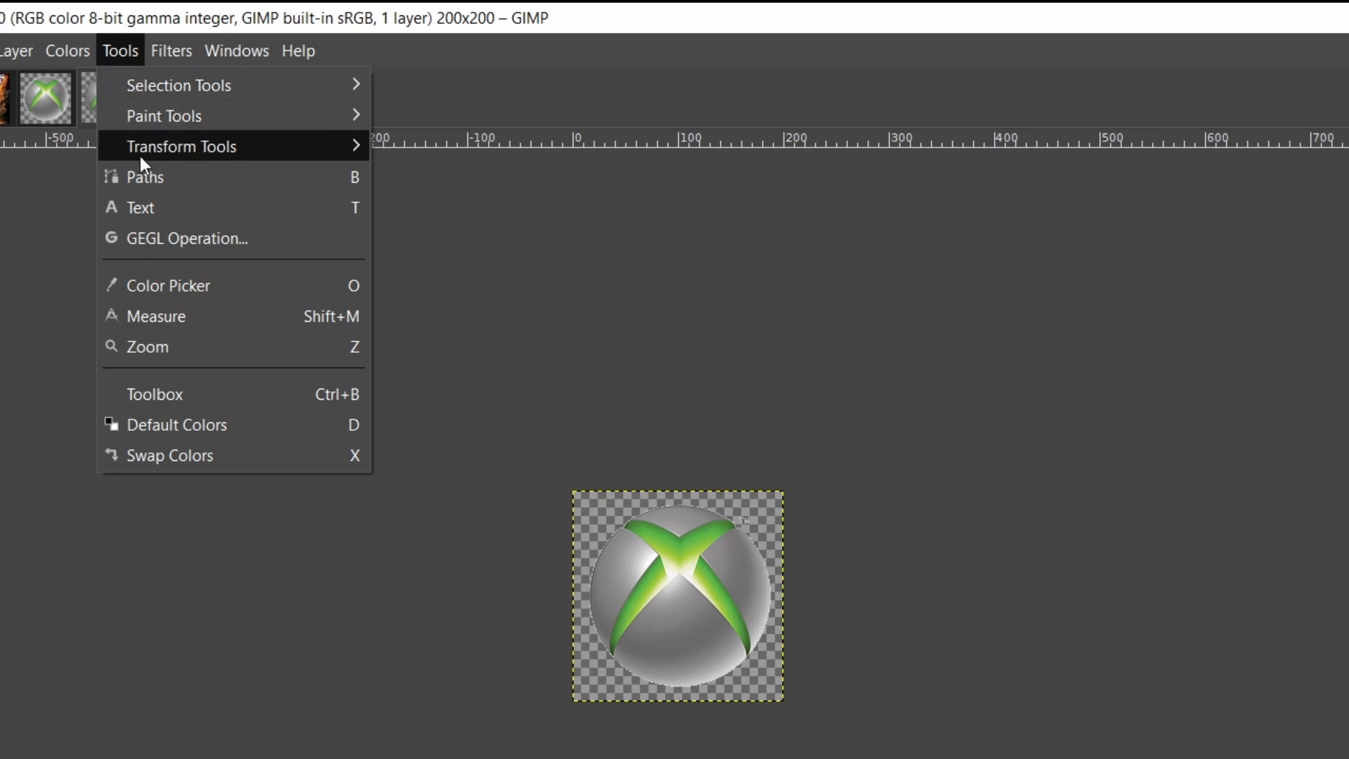
pyautogui.moveTo(141, 159)
pyautogui.click(419, 267)
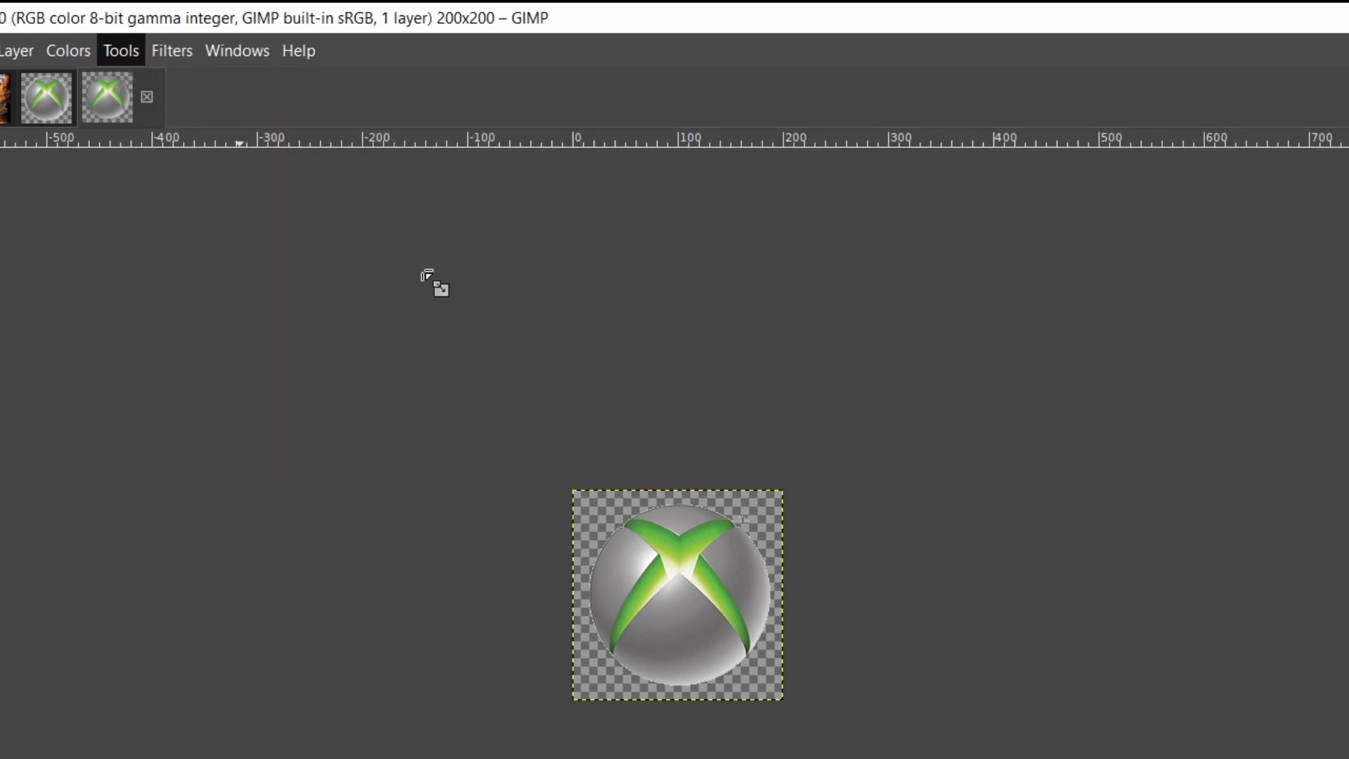
pyautogui.click(436, 284)
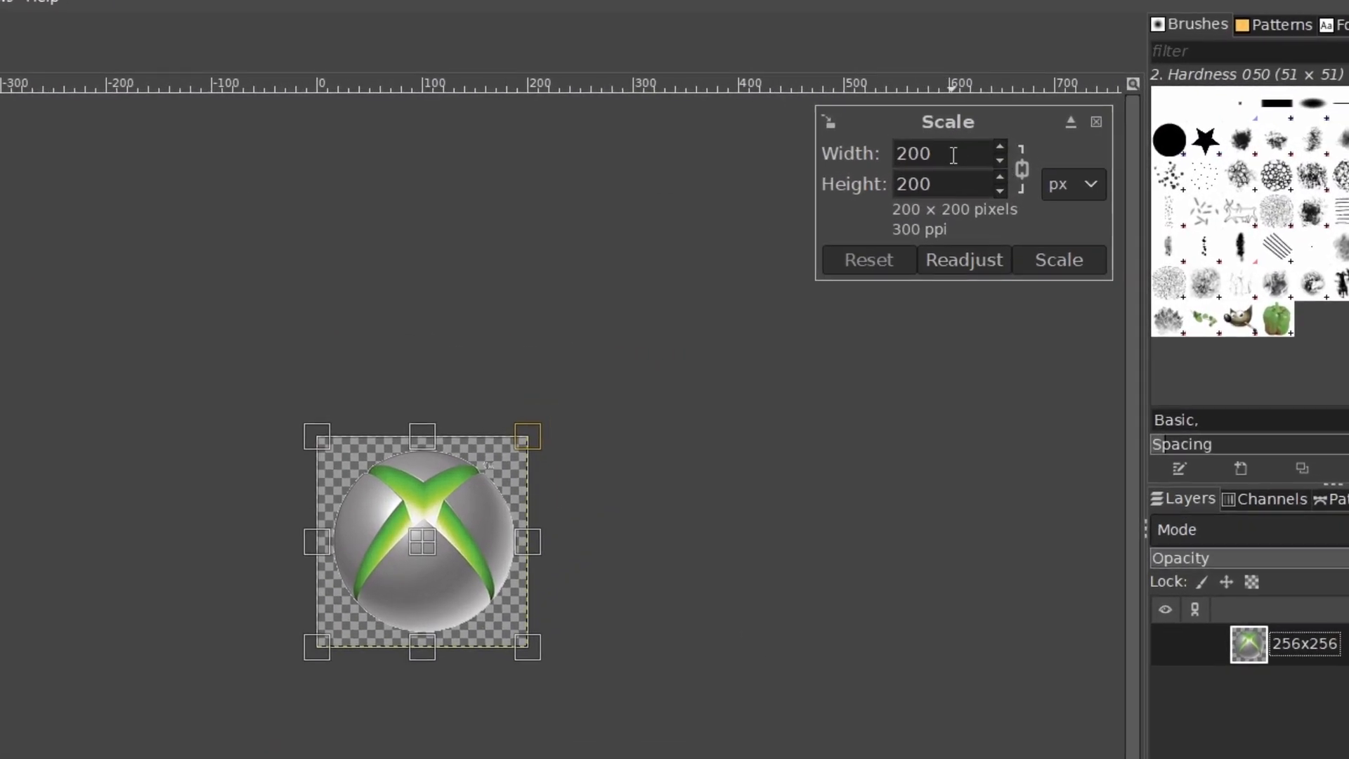
pyautogui.doubleClick(970, 138)
pyautogui.write('256')
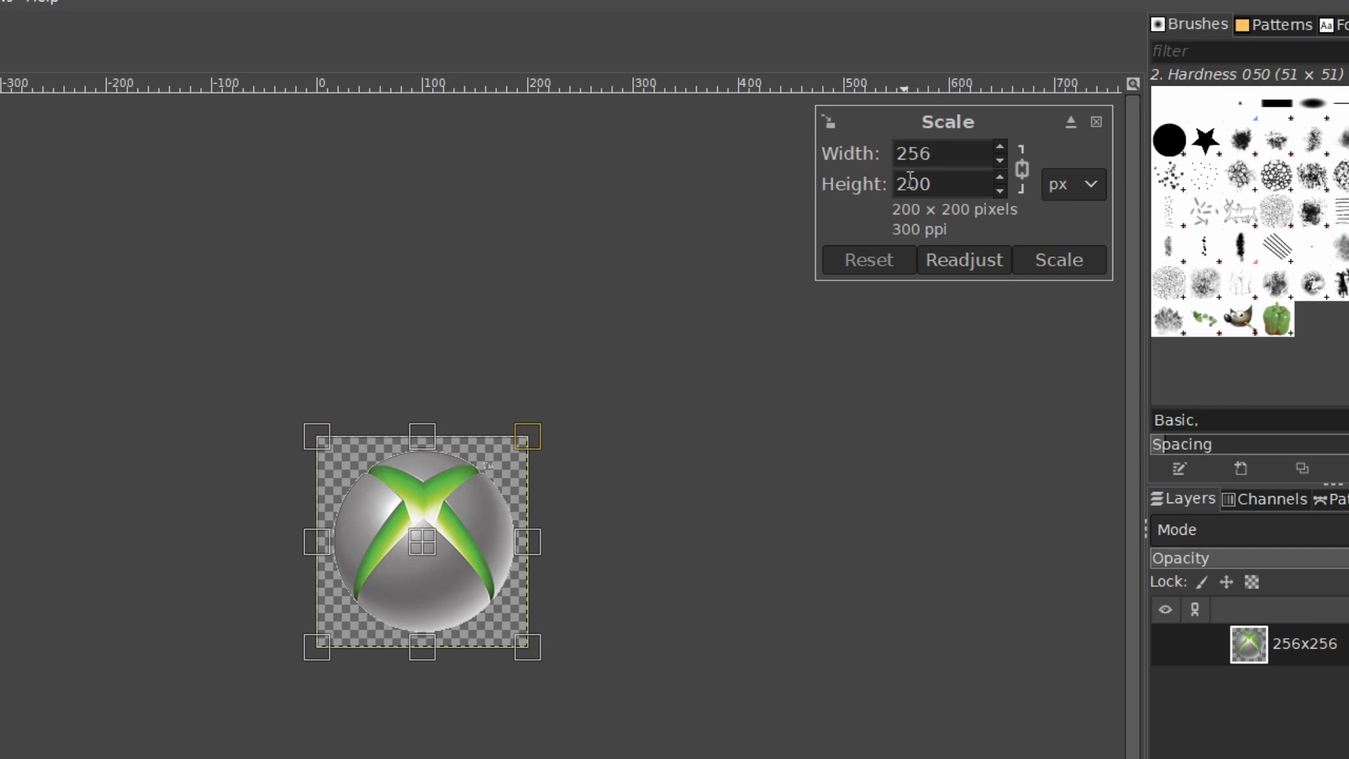
pyautogui.click(951, 186)
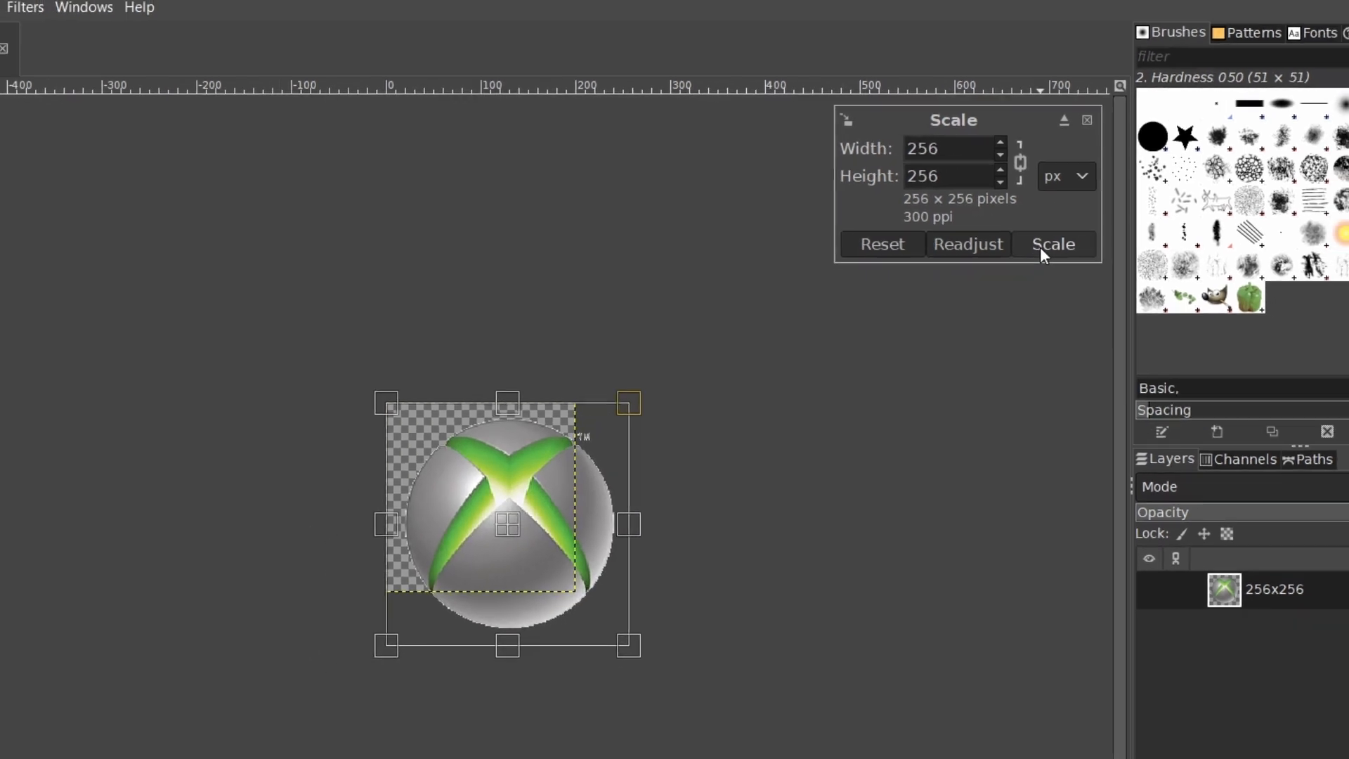
pyautogui.click(1059, 260)
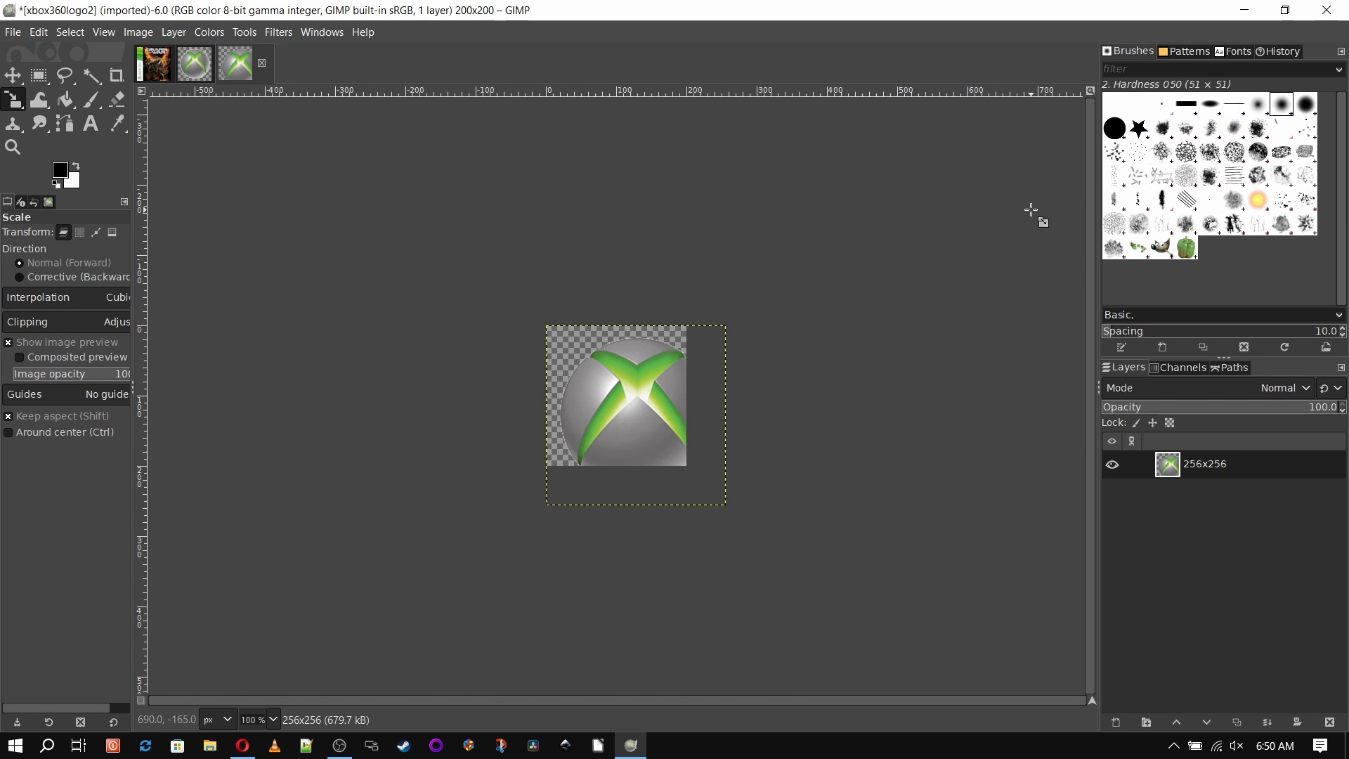
# Resize the image canvas to 256 × 256 px with width and height linked
pyautogui.click(138, 32)
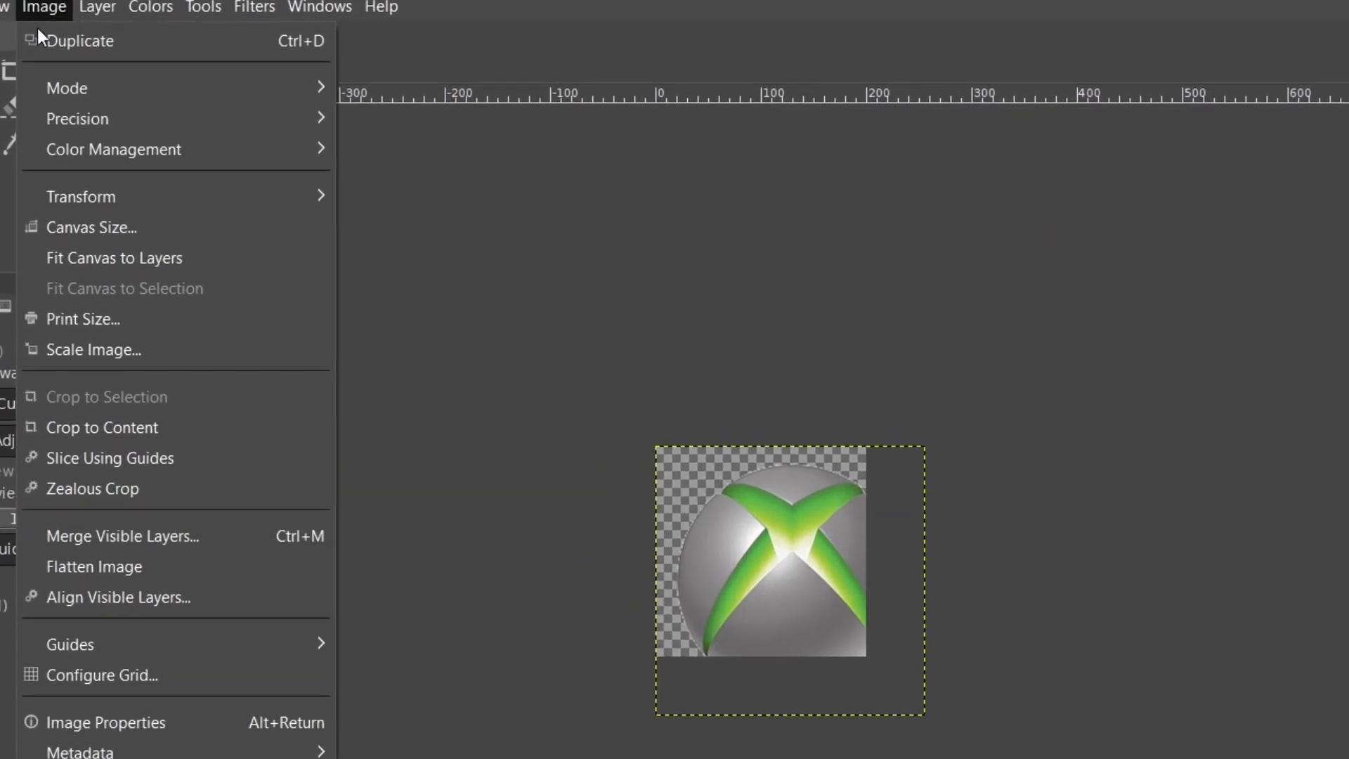
pyautogui.click(70, 227)
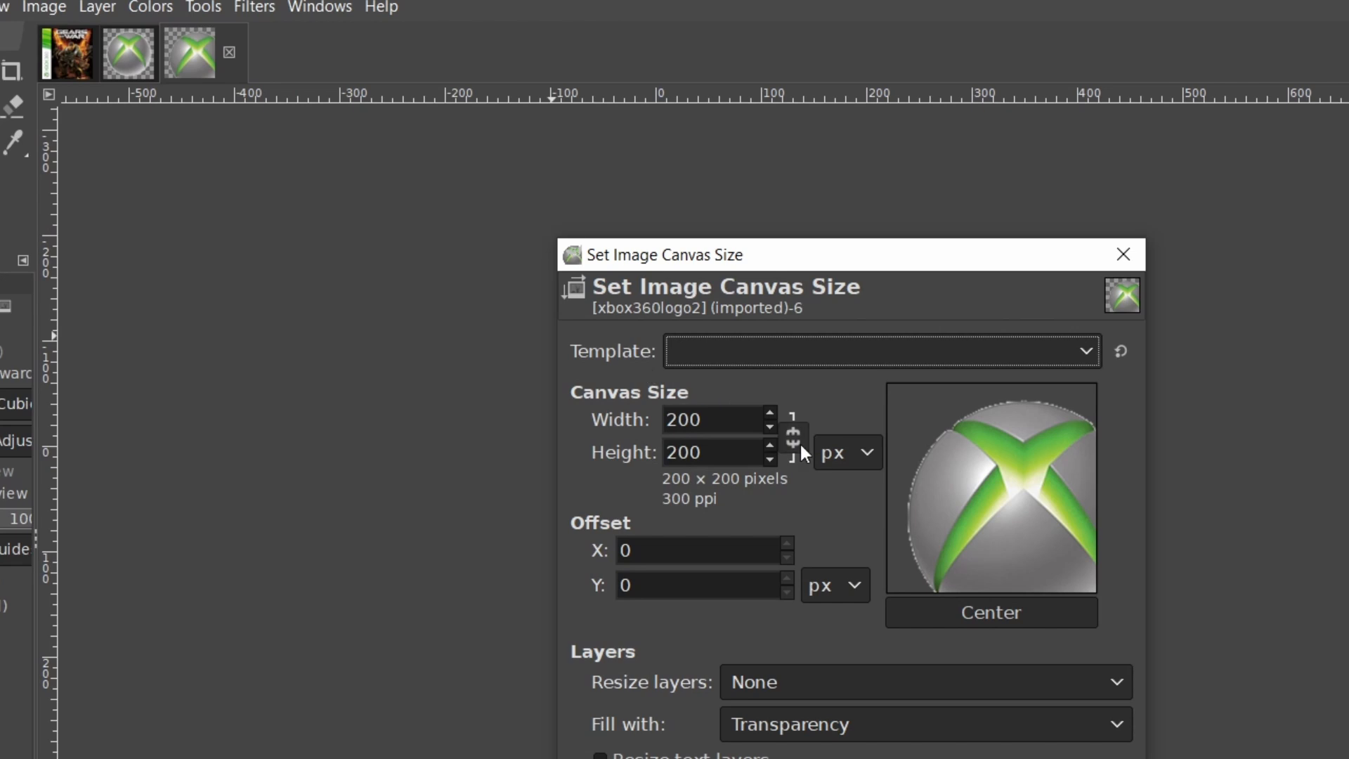
pyautogui.click(799, 442)
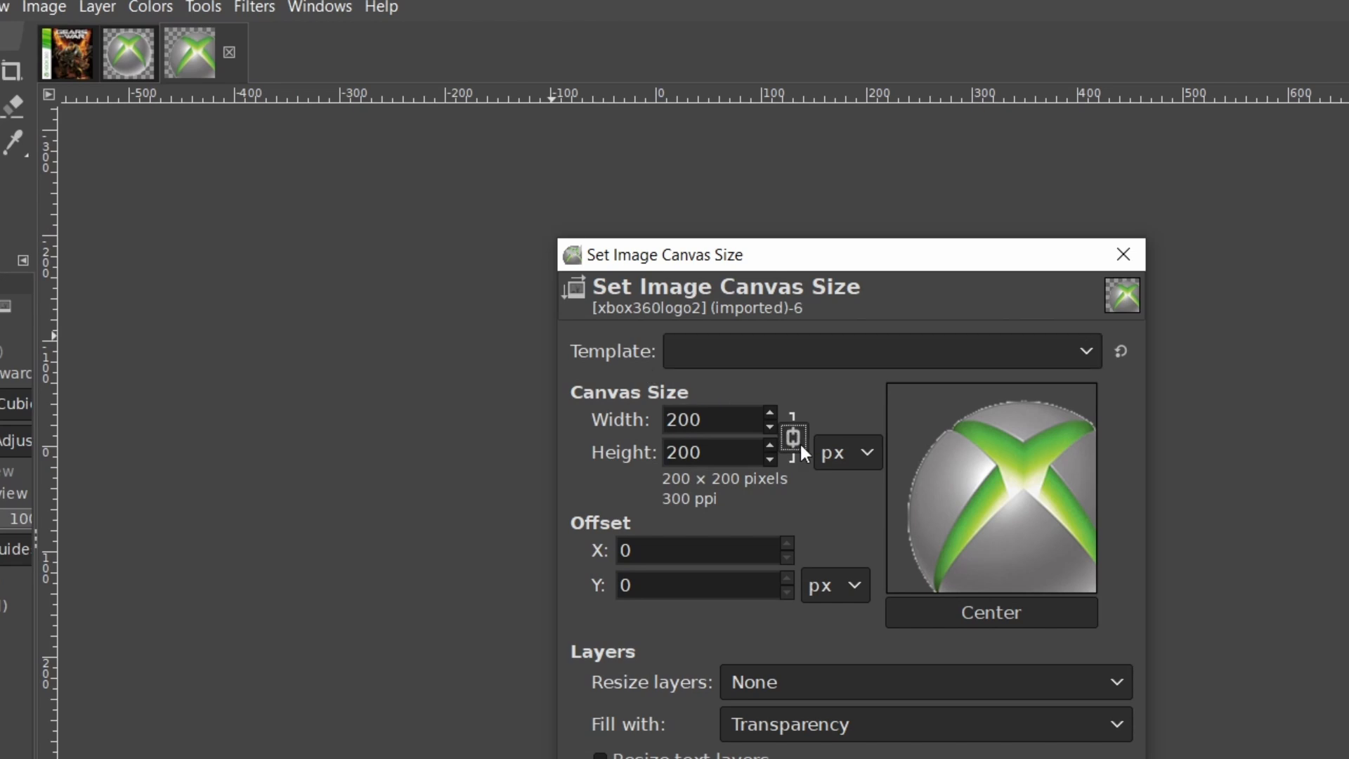
pyautogui.doubleClick(709, 414)
pyautogui.write('256')
pyautogui.click(727, 451)
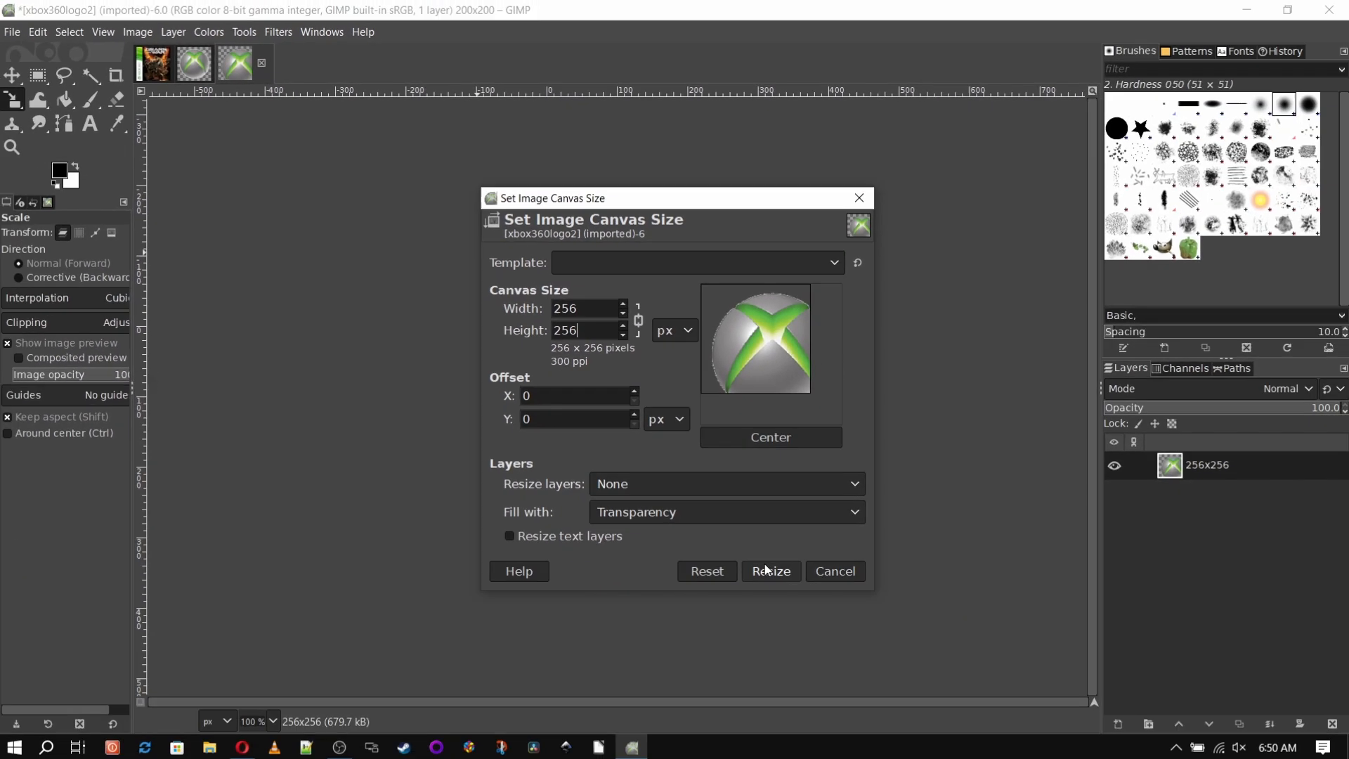
pyautogui.click(986, 758)
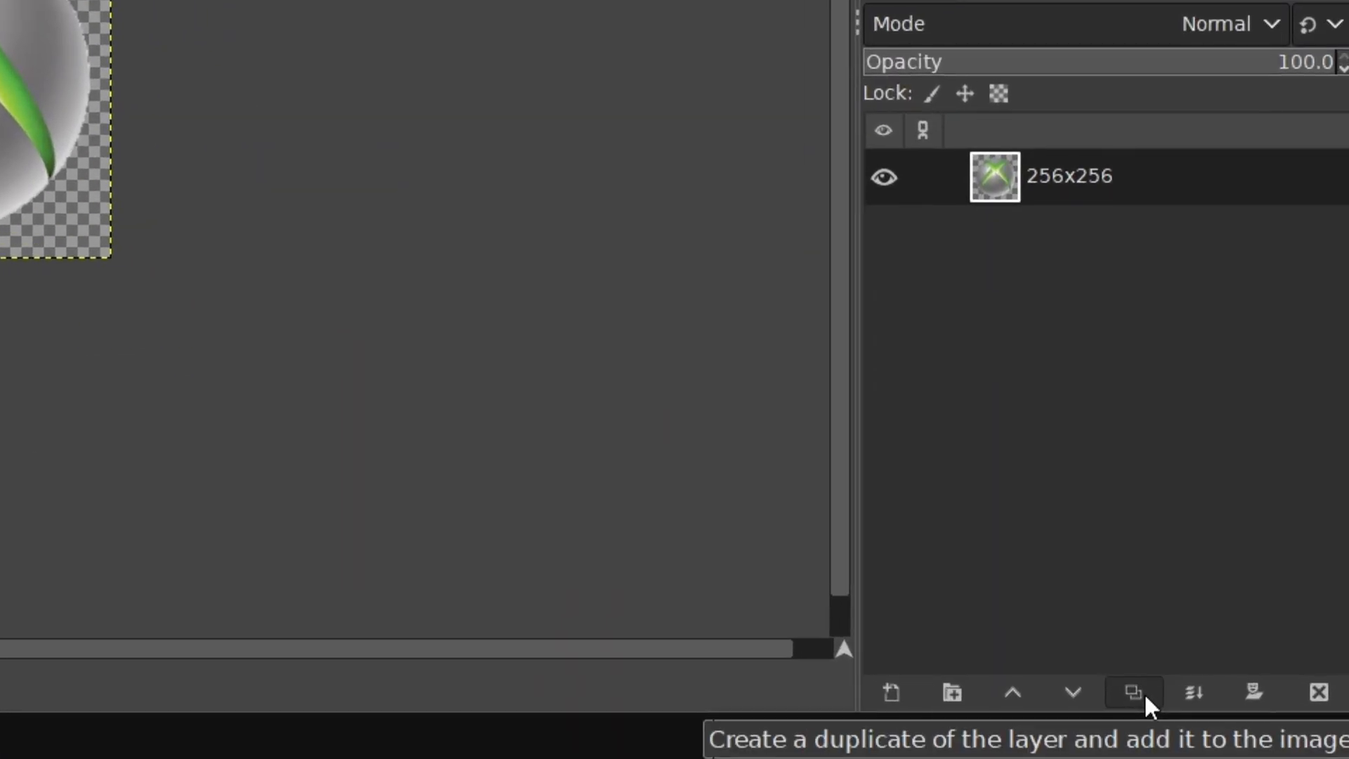
# Duplicate the 256x256 layer and rename the copy 64x64
pyautogui.click(1144, 692)
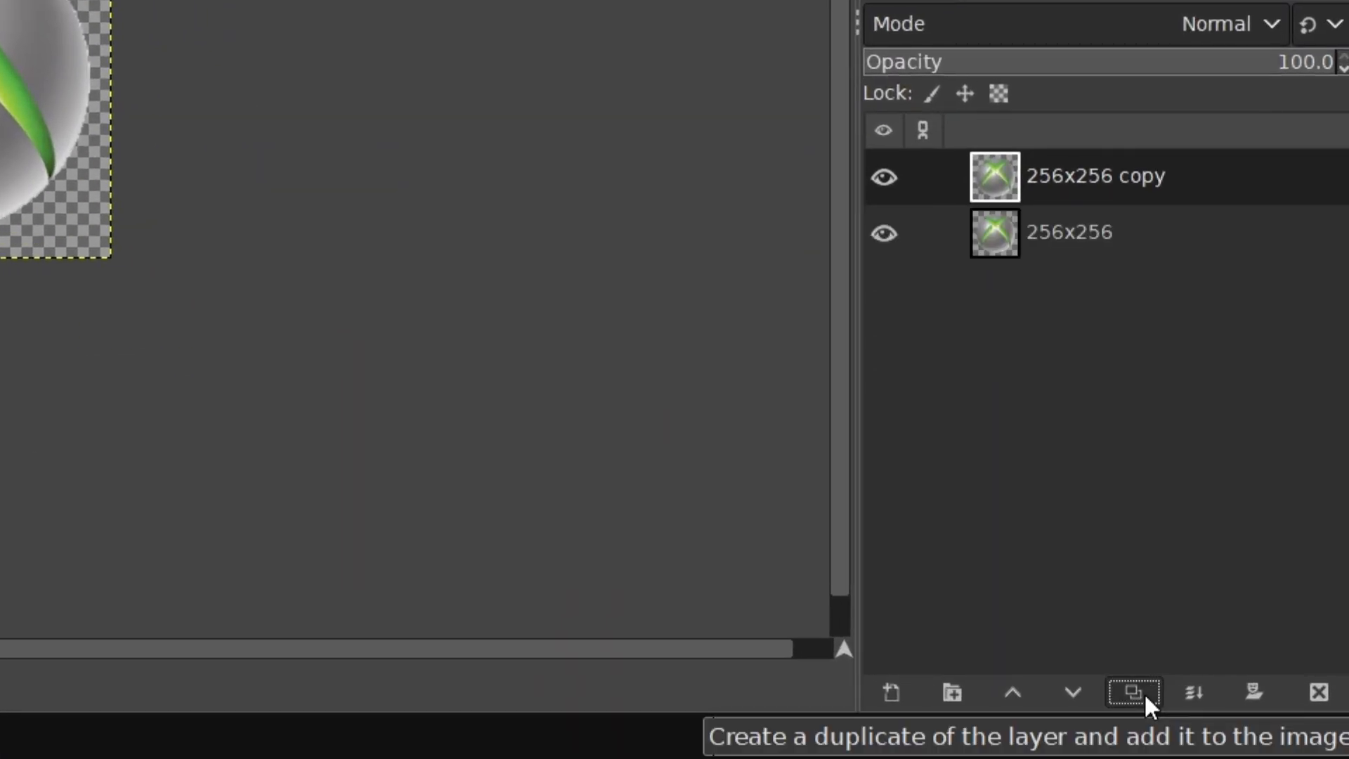
pyautogui.doubleClick(1086, 180)
pyautogui.write('64x')
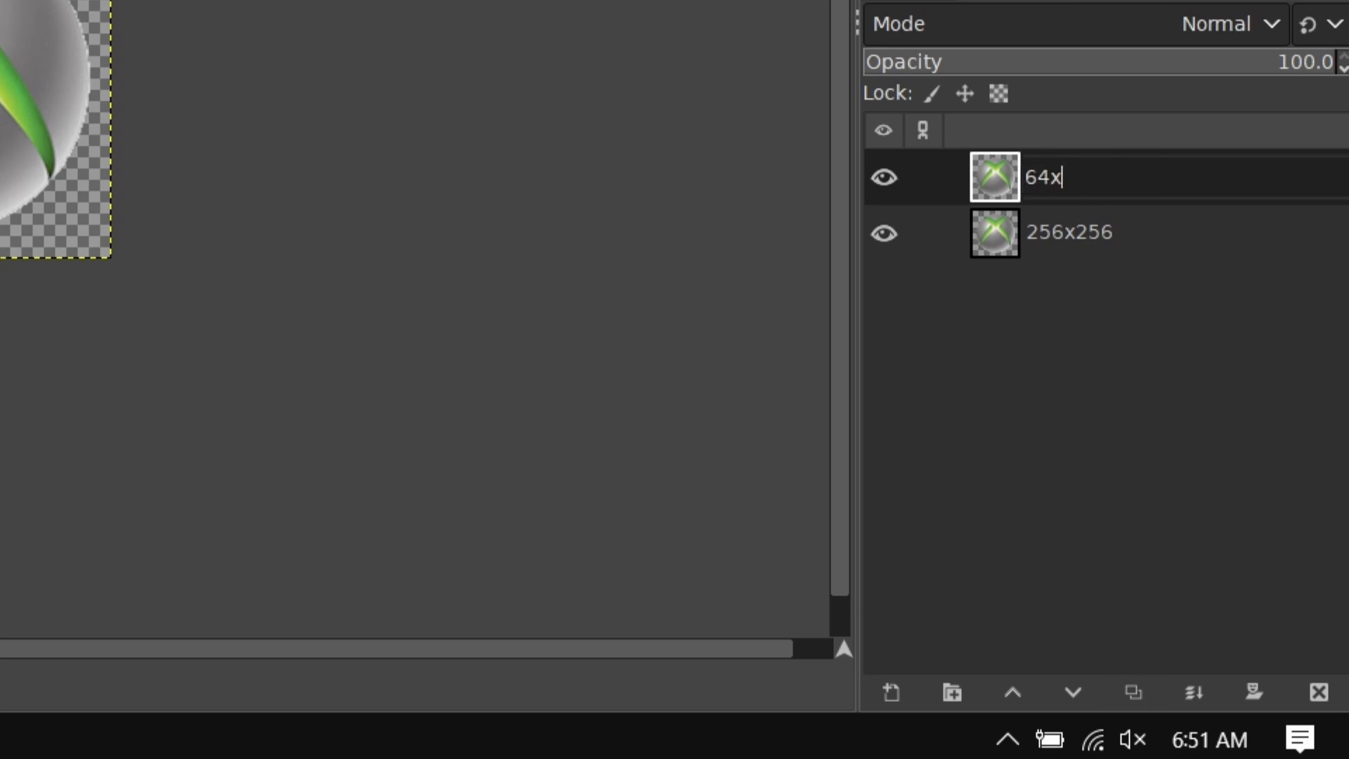
pyautogui.write('64')
pyautogui.press('Return')
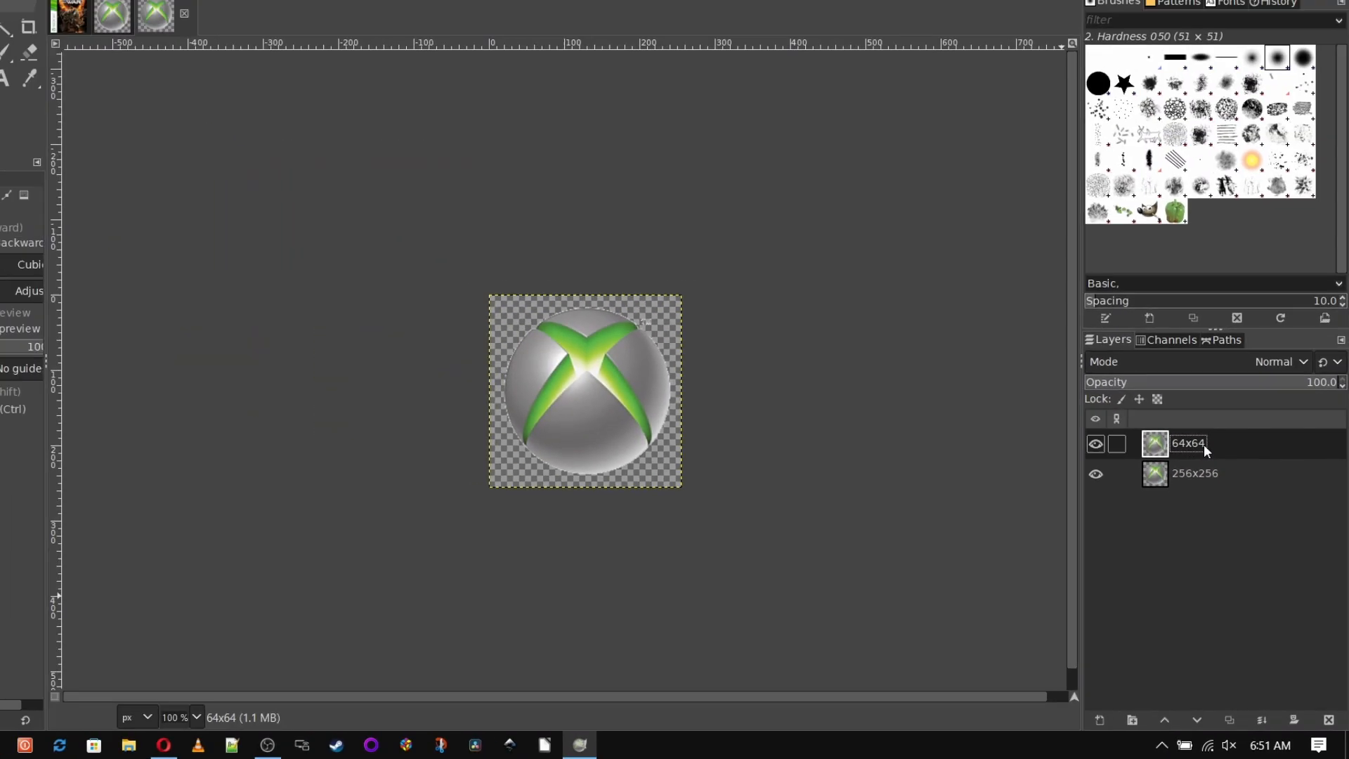
# Scale the 64x64 layer to 64 × 64 px with the Scale transform tool
pyautogui.click(1111, 464)
pyautogui.click(689, 394)
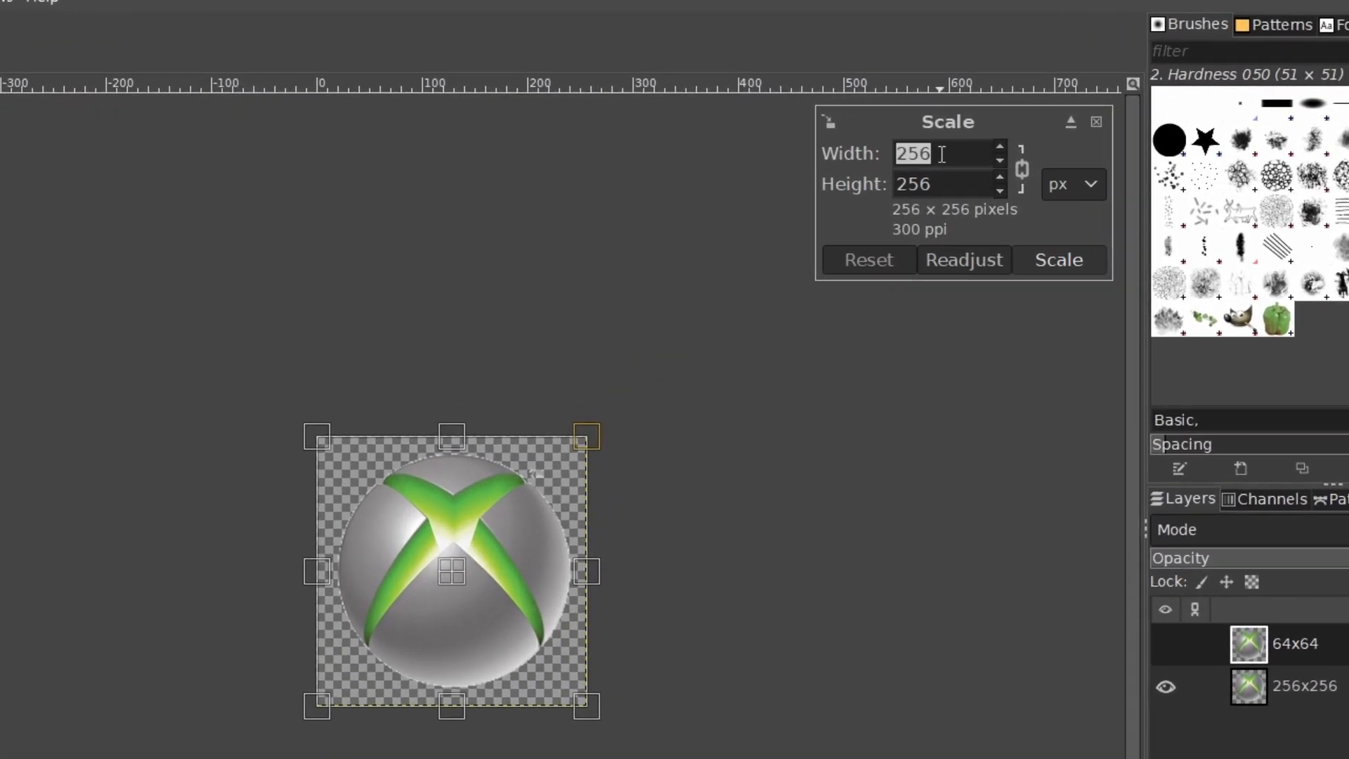
pyautogui.write('64')
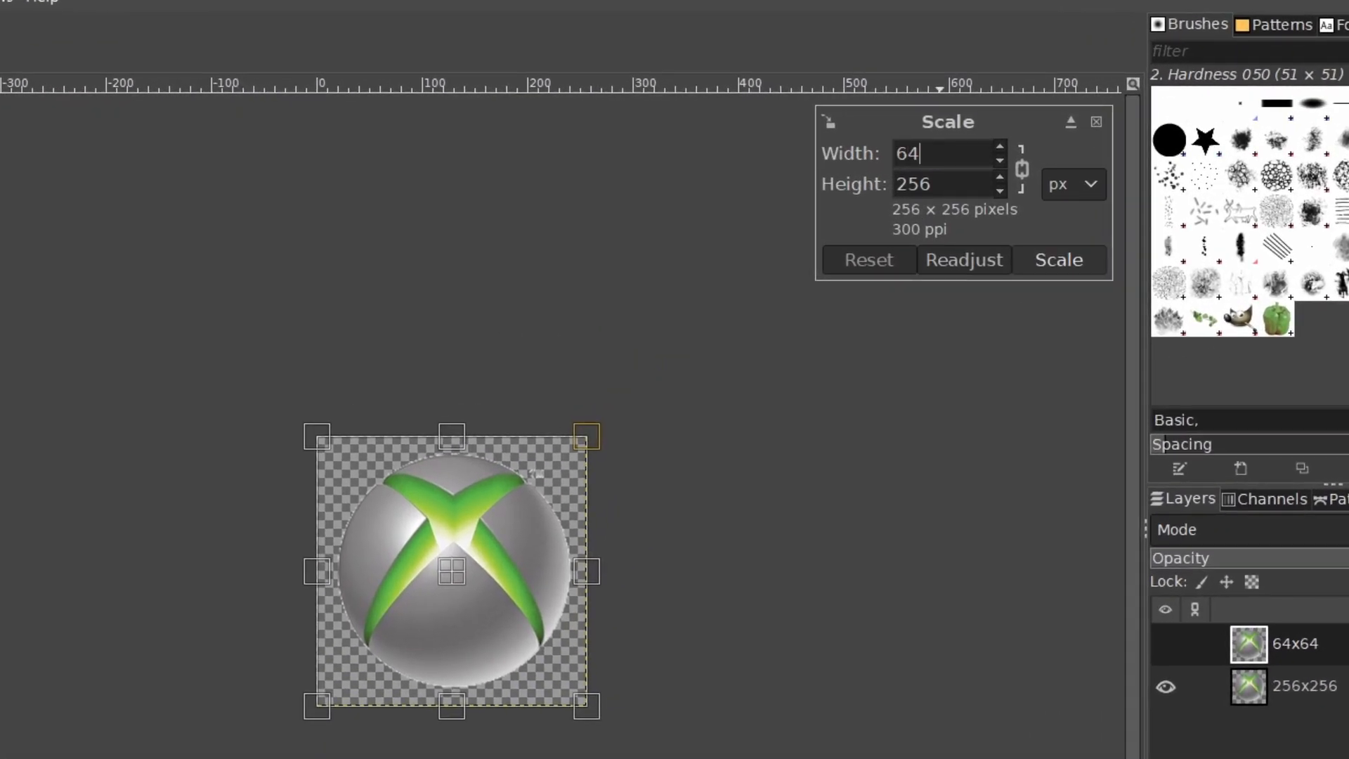
pyautogui.press('Tab')
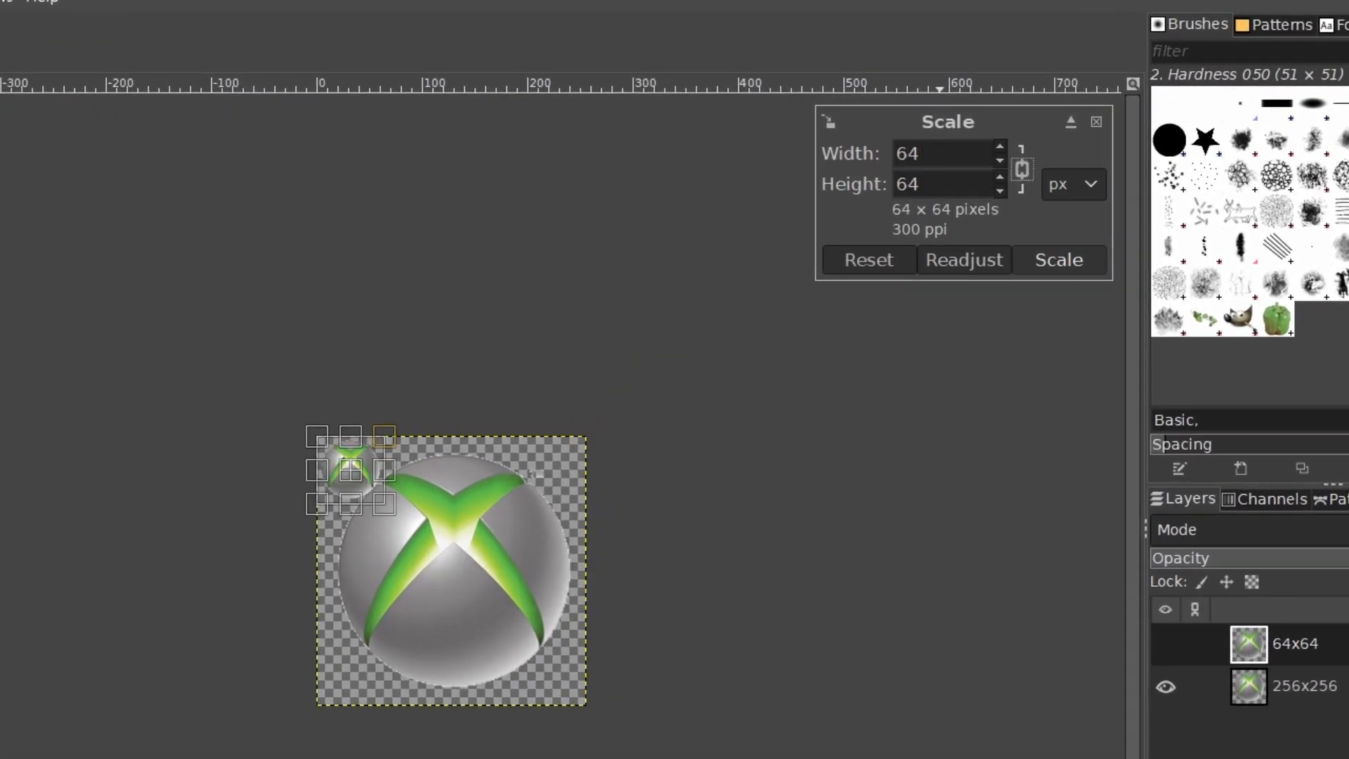
pyautogui.click(1048, 254)
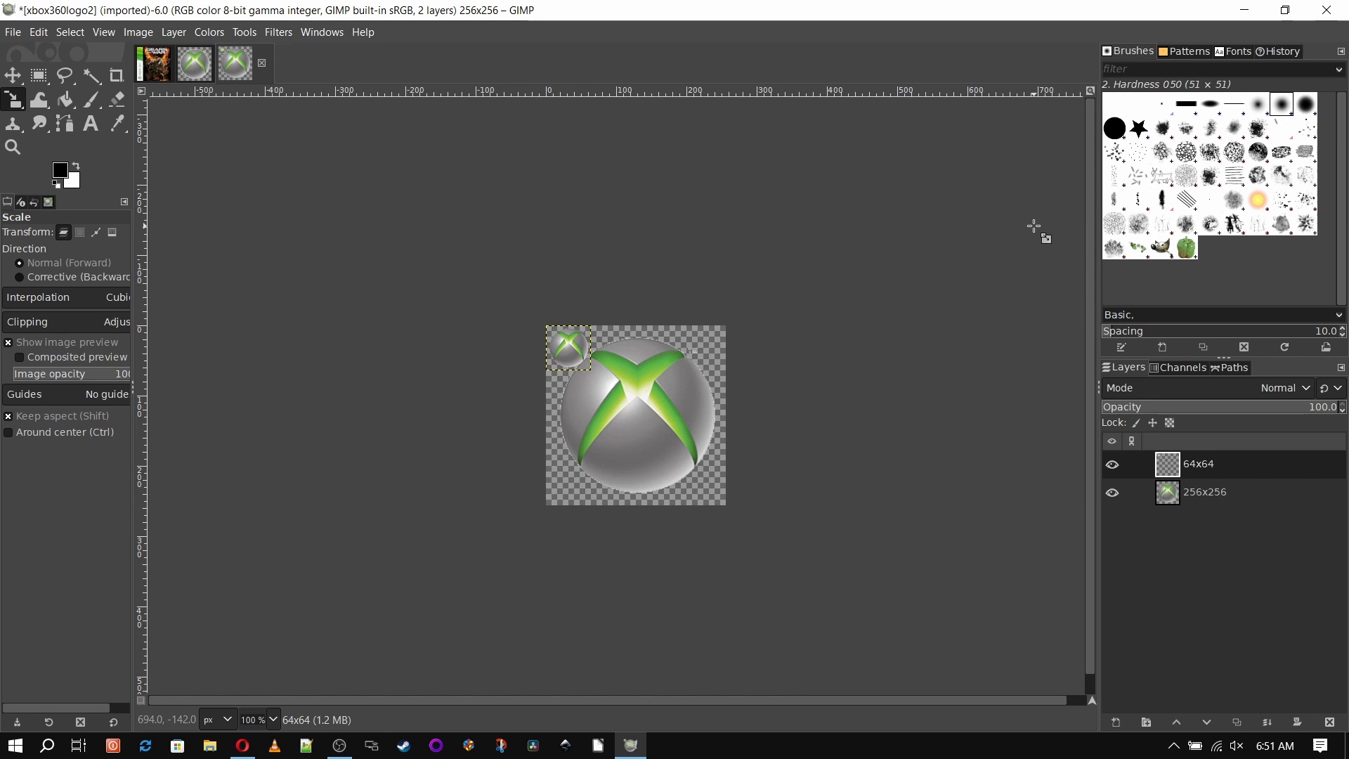
# Duplicate the 64x64 layer and rename the copy 48x48
pyautogui.click(1237, 722)
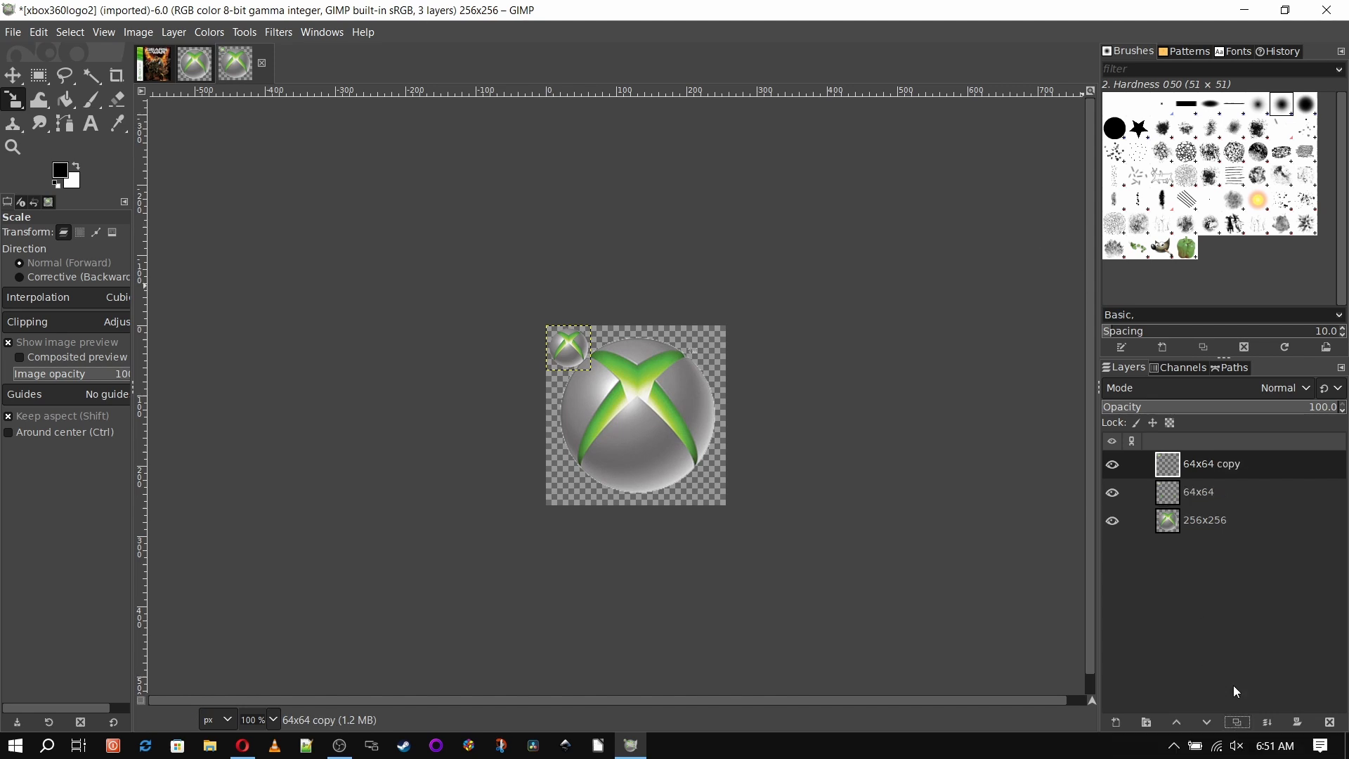
pyautogui.doubleClick(1202, 464)
pyautogui.write('48x48')
pyautogui.press('Return')
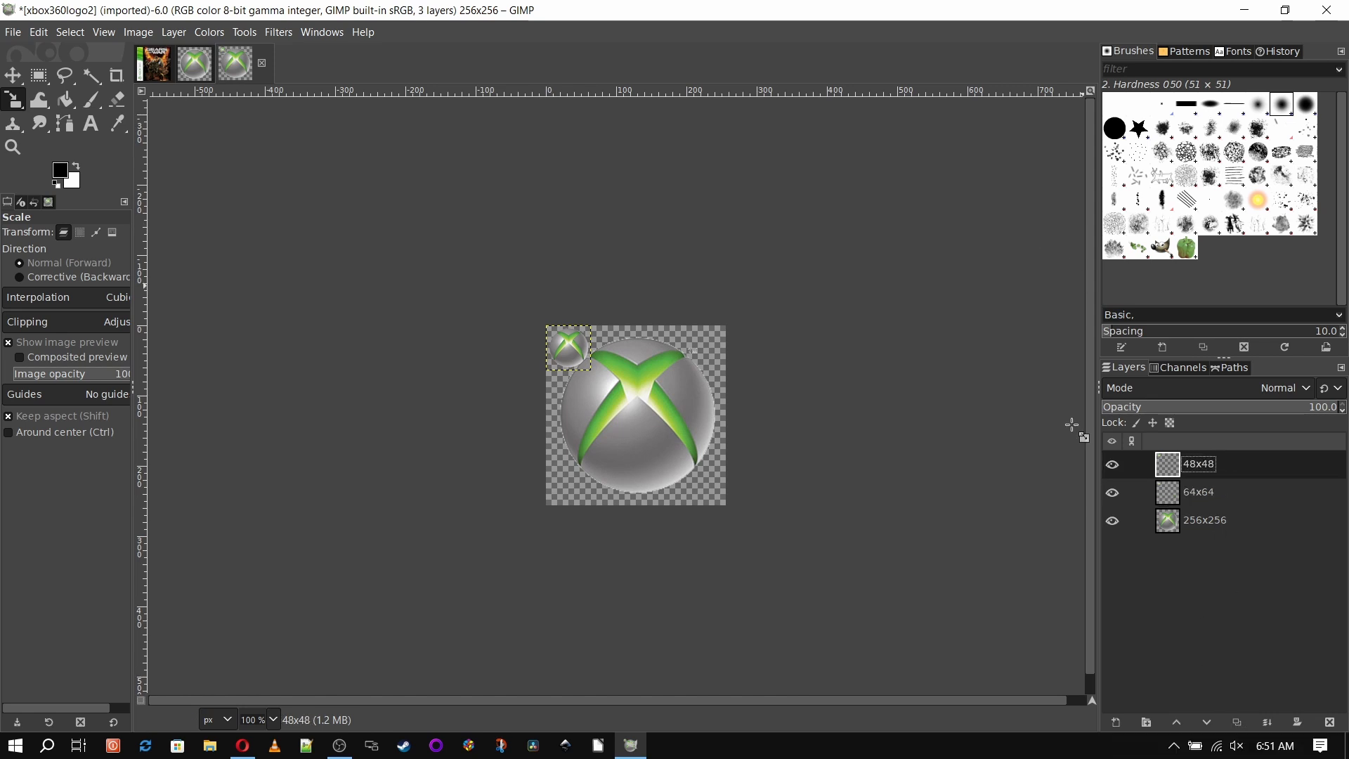
# Scale the 48x48 layer to 48 × 48 px, keeping its aspect ratio
pyautogui.click(569, 347)
pyautogui.doubleClick(951, 139)
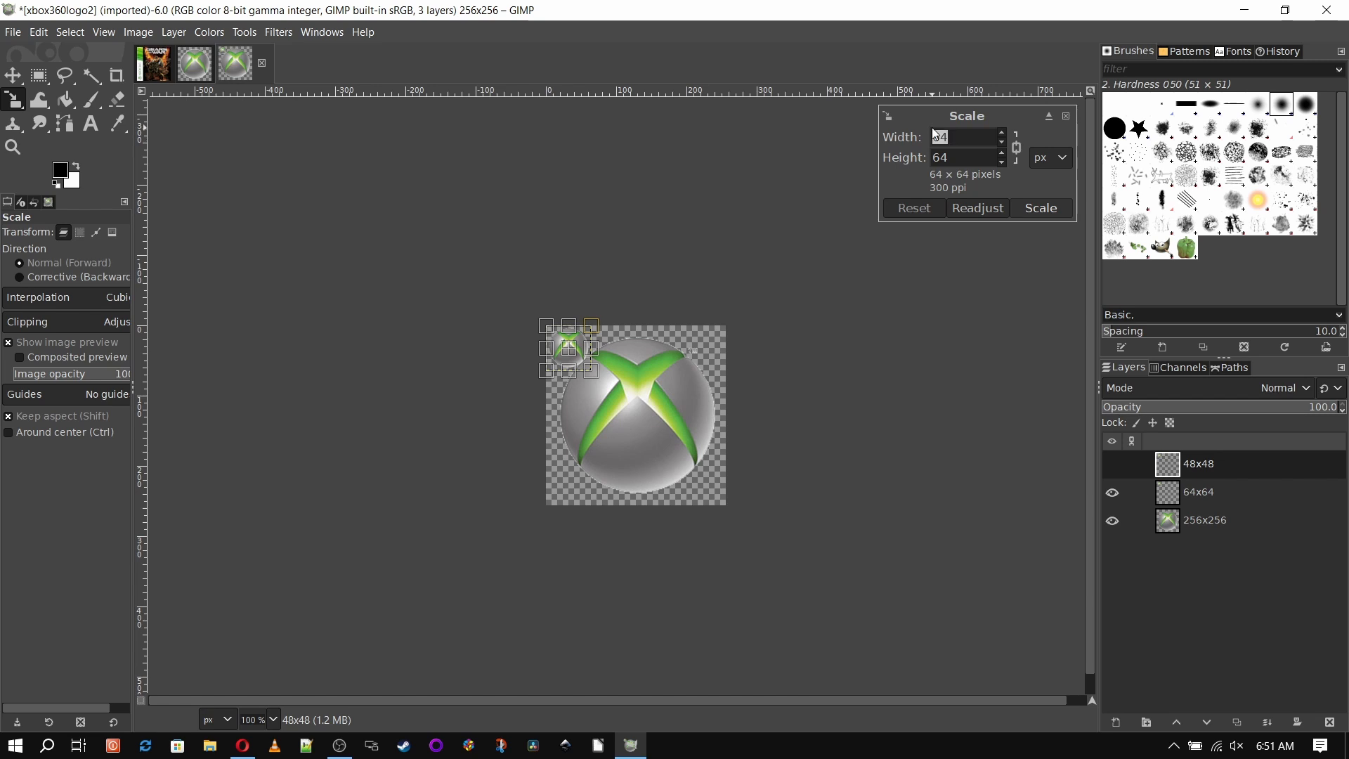
pyautogui.write('48')
pyautogui.click(1043, 209)
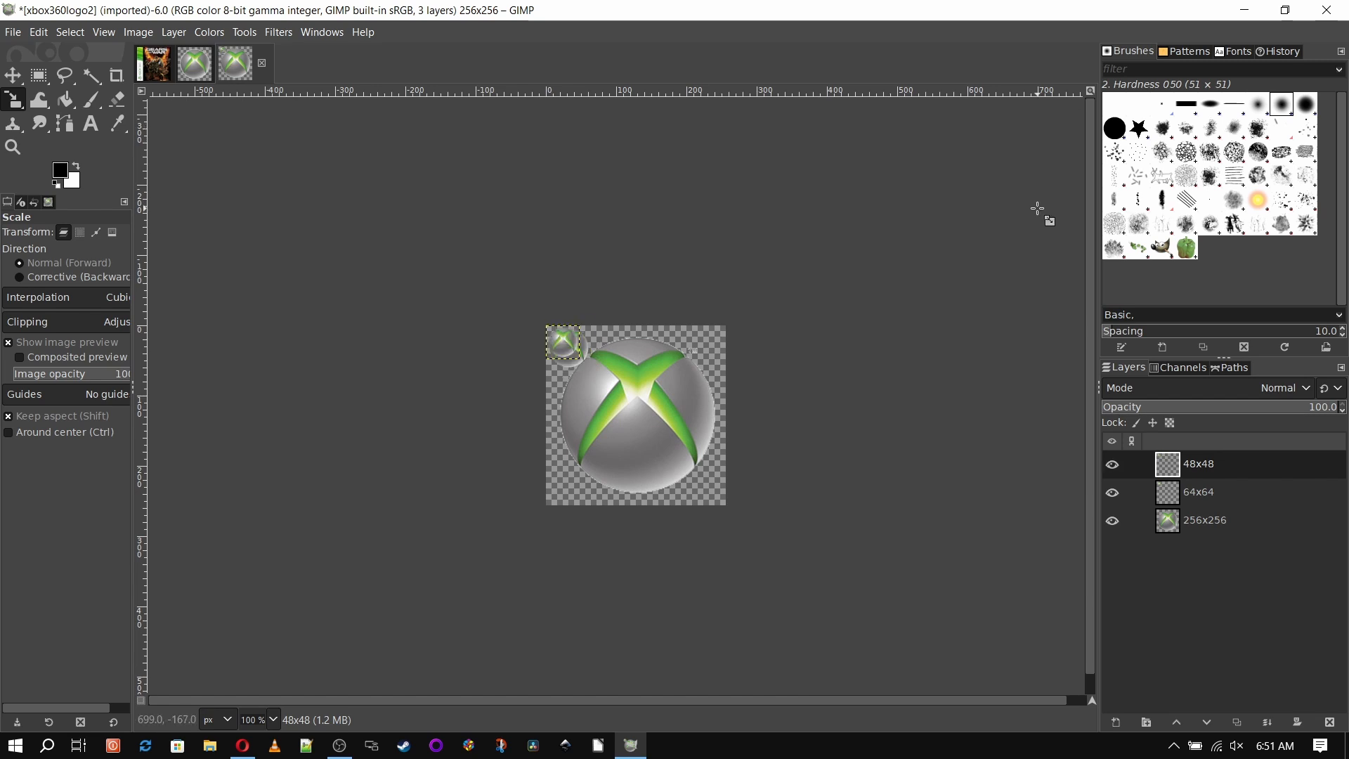
# Duplicate the 48x48 layer and rename the copy 32x32
pyautogui.click(1237, 722)
pyautogui.doubleClick(1210, 465)
pyautogui.write('32x32')
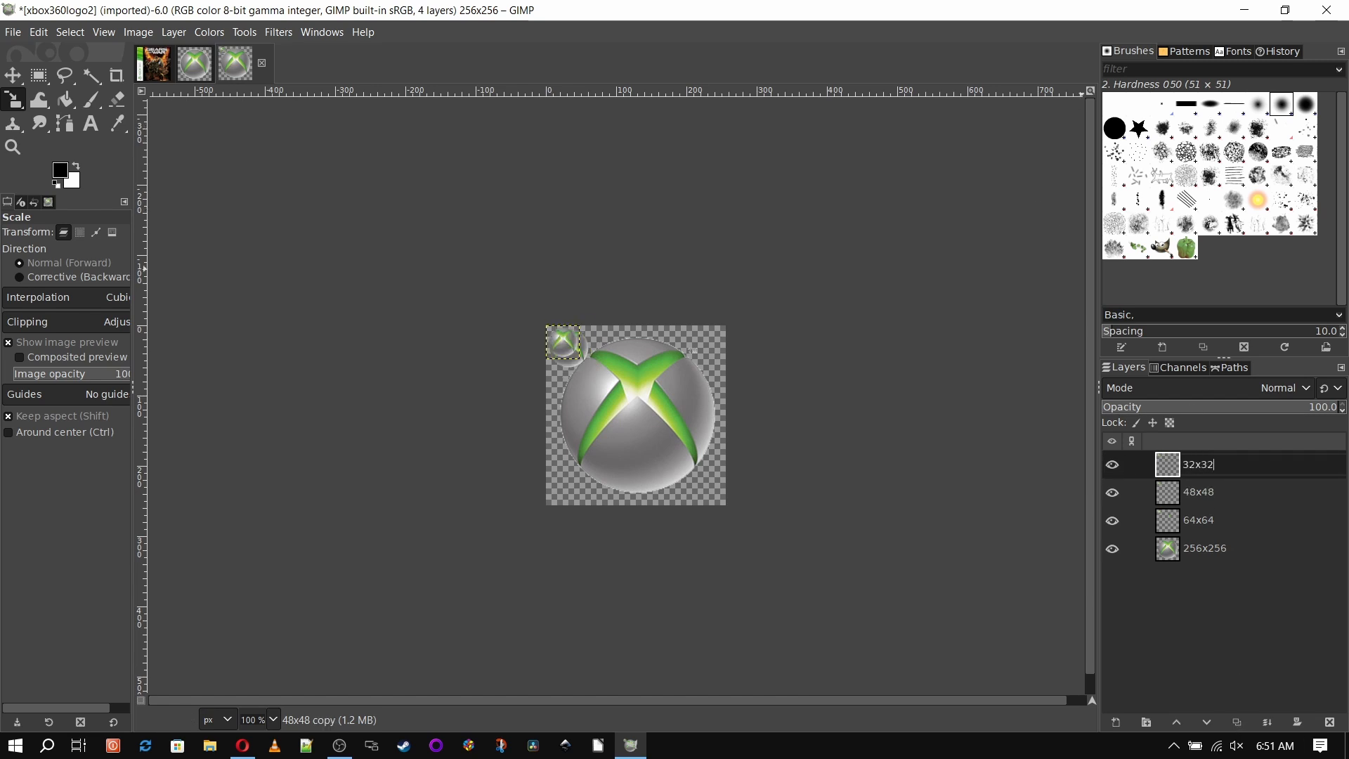
pyautogui.press('Return')
# Scale the 32x32 layer to 32 × 32 px, keeping its aspect ratio
pyautogui.click(569, 344)
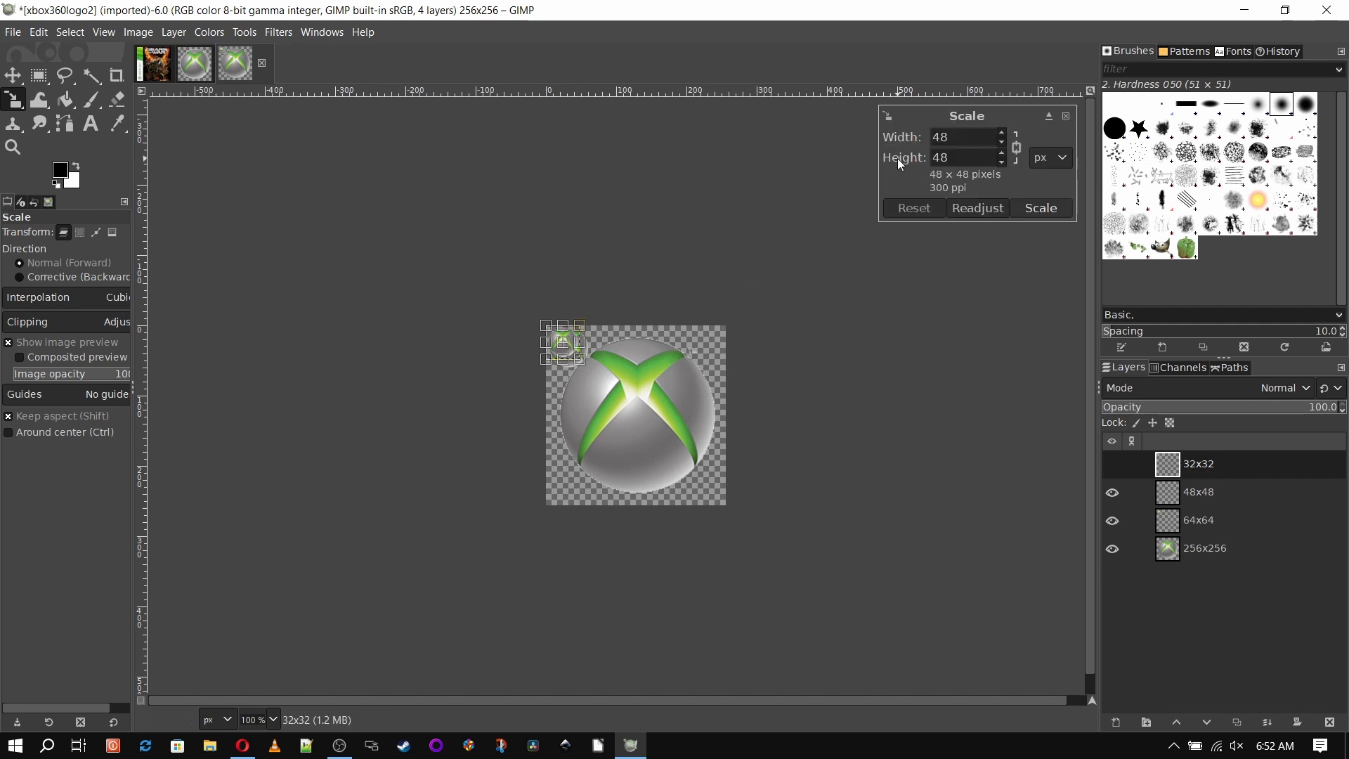
pyautogui.write('32x')
pyautogui.press('BackSpace')
pyautogui.press('Tab')
pyautogui.click(1060, 210)
# Duplicate the 32x32 layer and rename the copy 16x16
pyautogui.click(1237, 722)
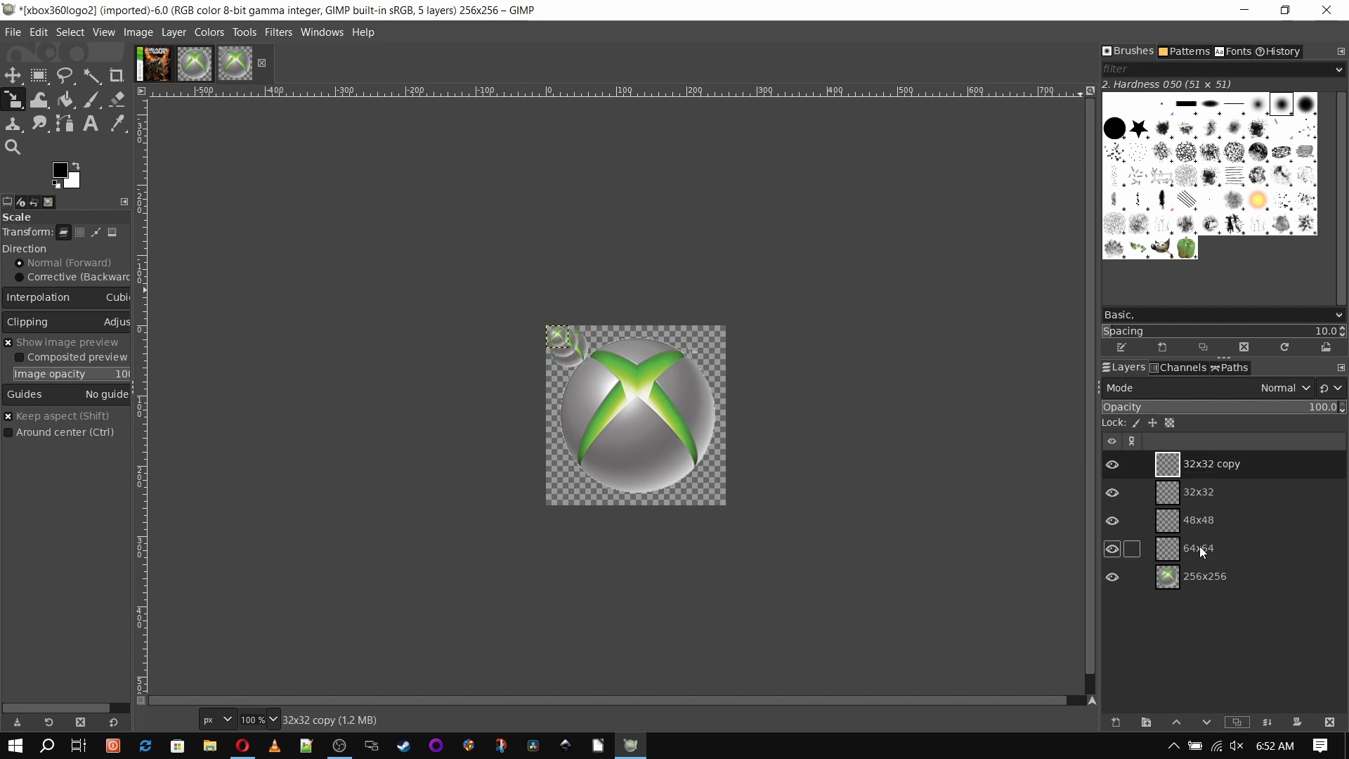
pyautogui.doubleClick(1183, 464)
pyautogui.write('16x16')
pyautogui.press('Return')
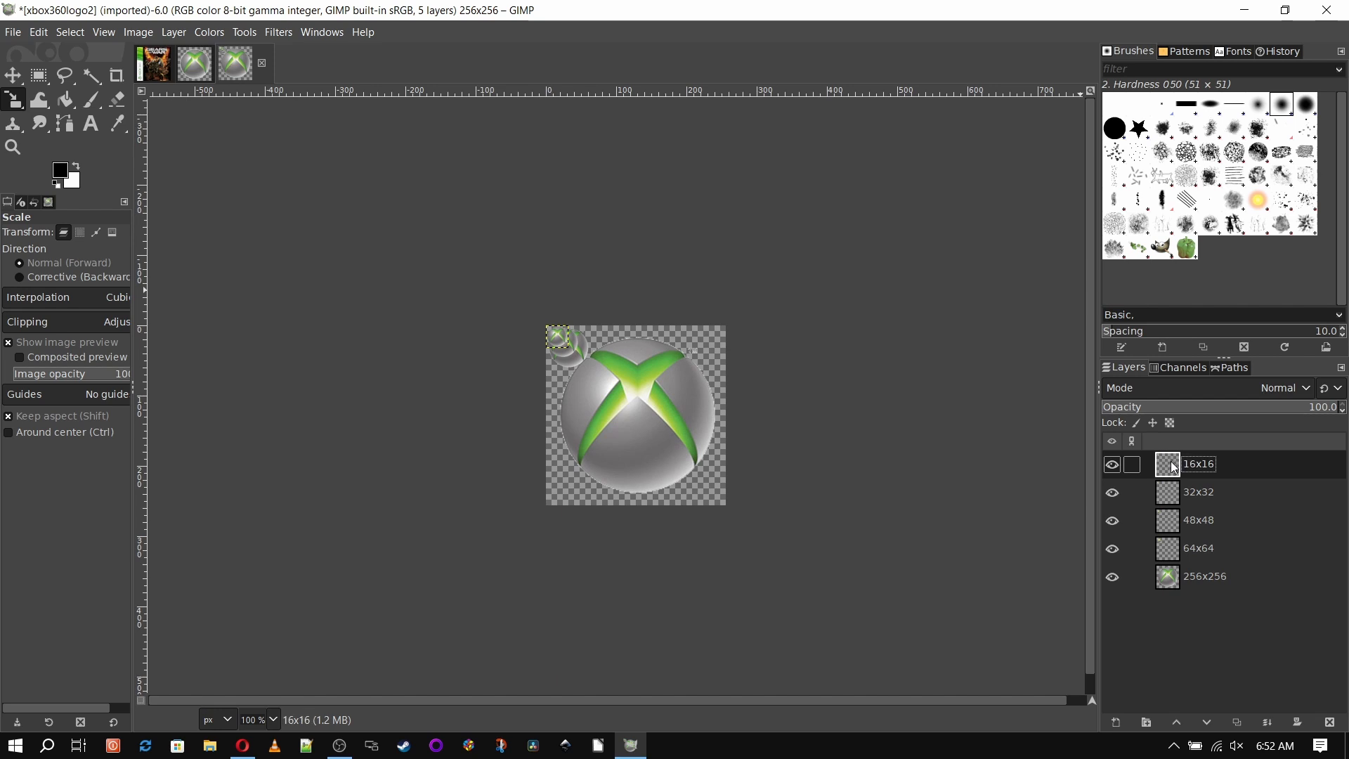
# Scale the 16x16 layer to 16 × 16 px, keeping its aspect ratio
pyautogui.click(558, 337)
pyautogui.doubleClick(956, 137)
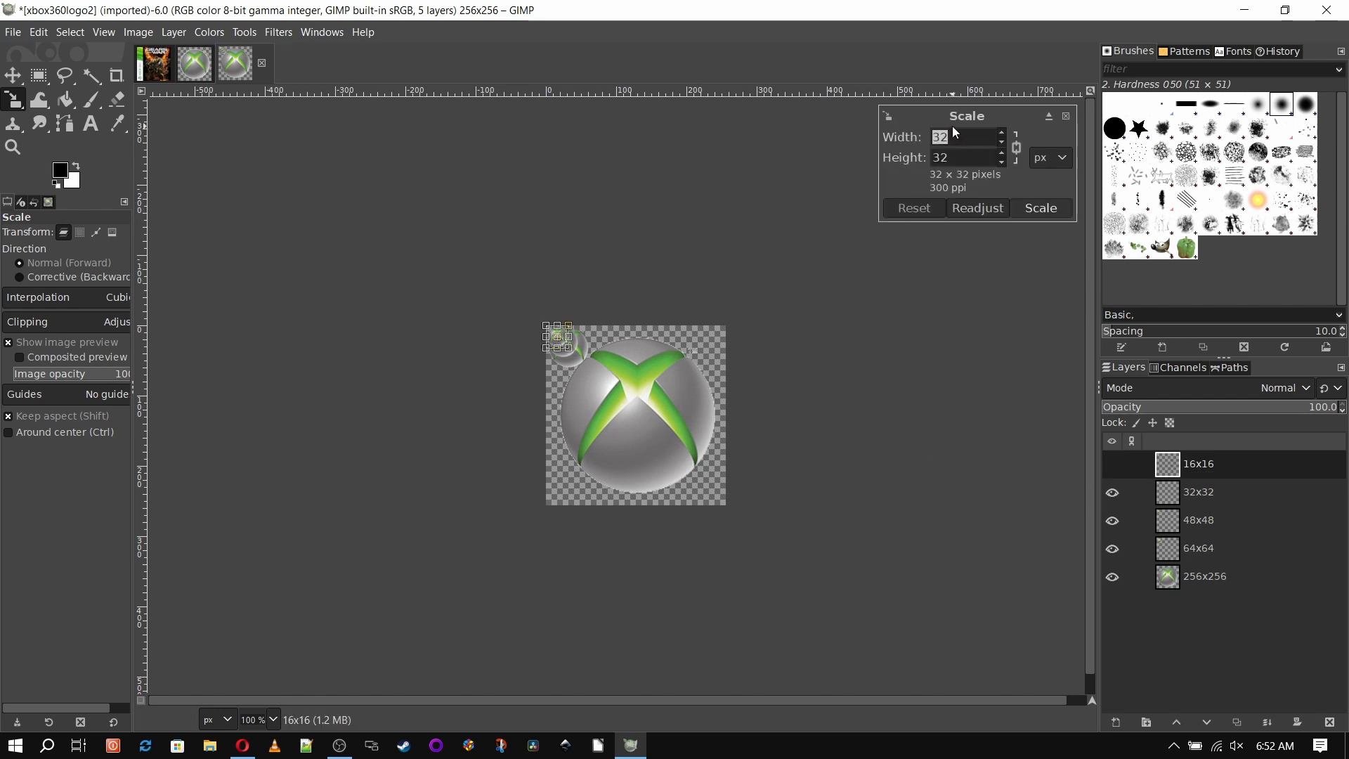
pyautogui.write('16')
pyautogui.press('Tab')
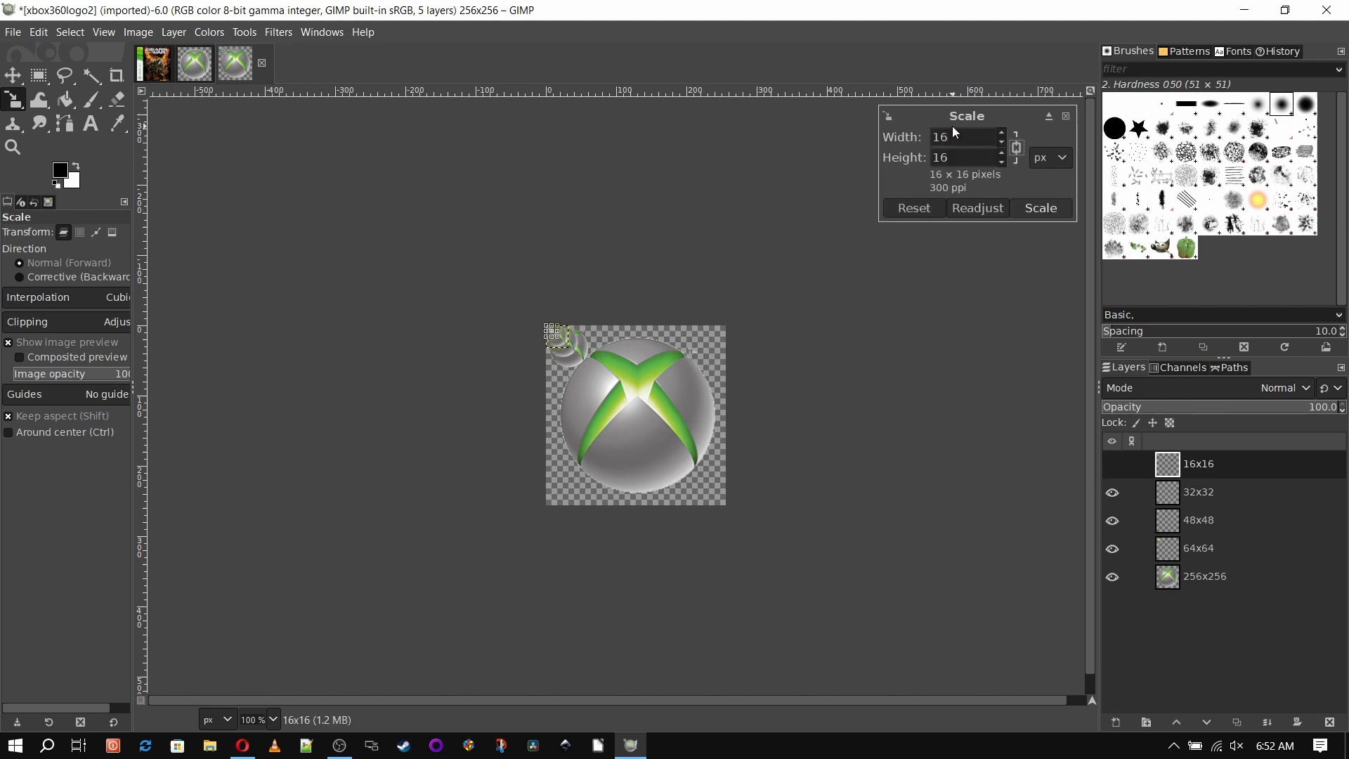
pyautogui.click(1035, 208)
# Save the layered image as xbox360logo2.xcf in the Pictures folder
pyautogui.click(12, 32)
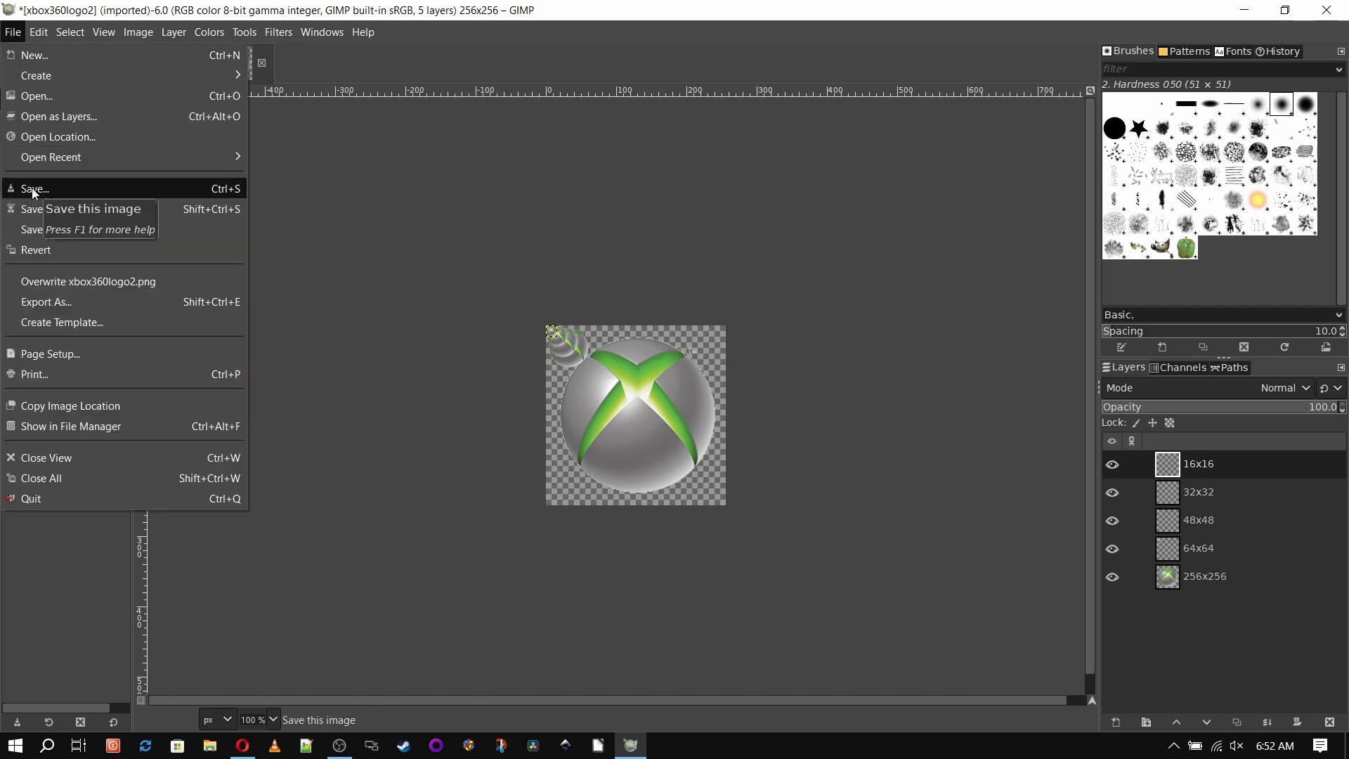
pyautogui.click(36, 209)
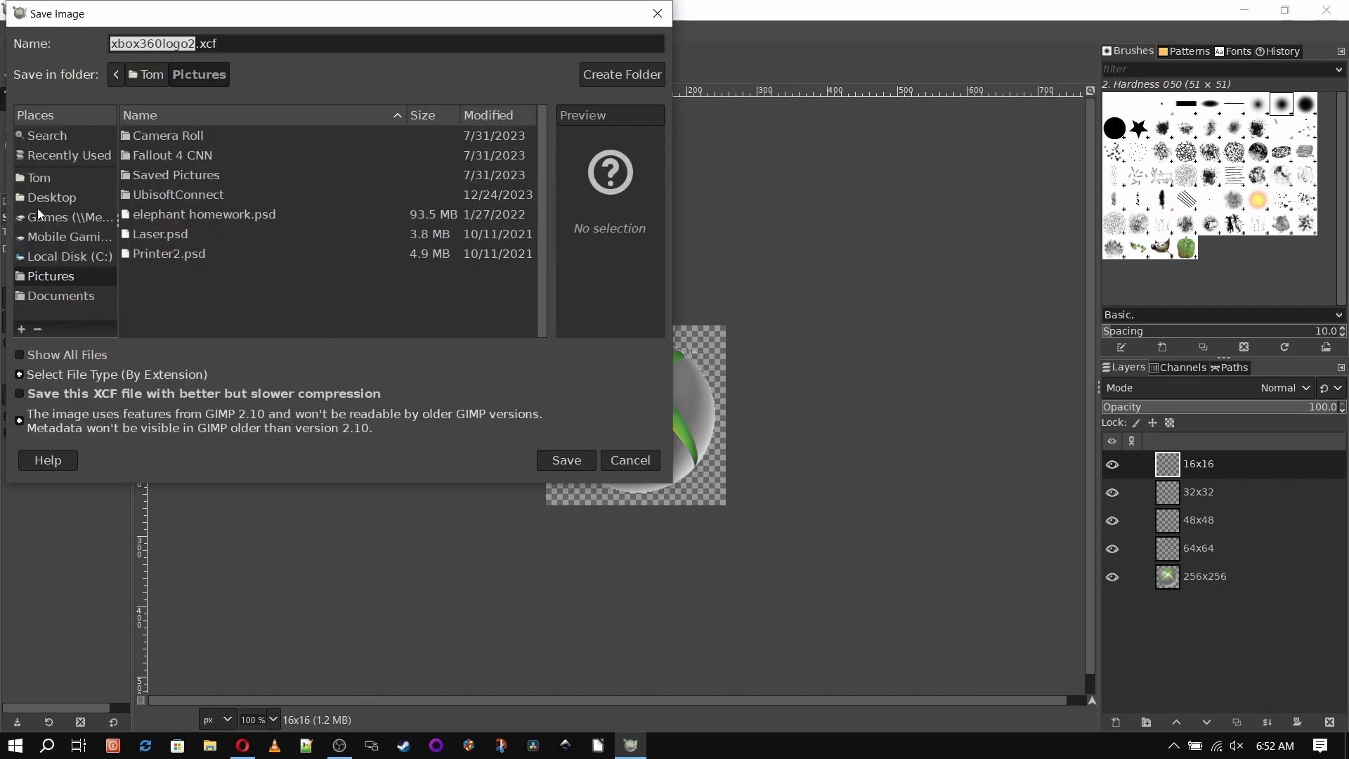
pyautogui.click(547, 460)
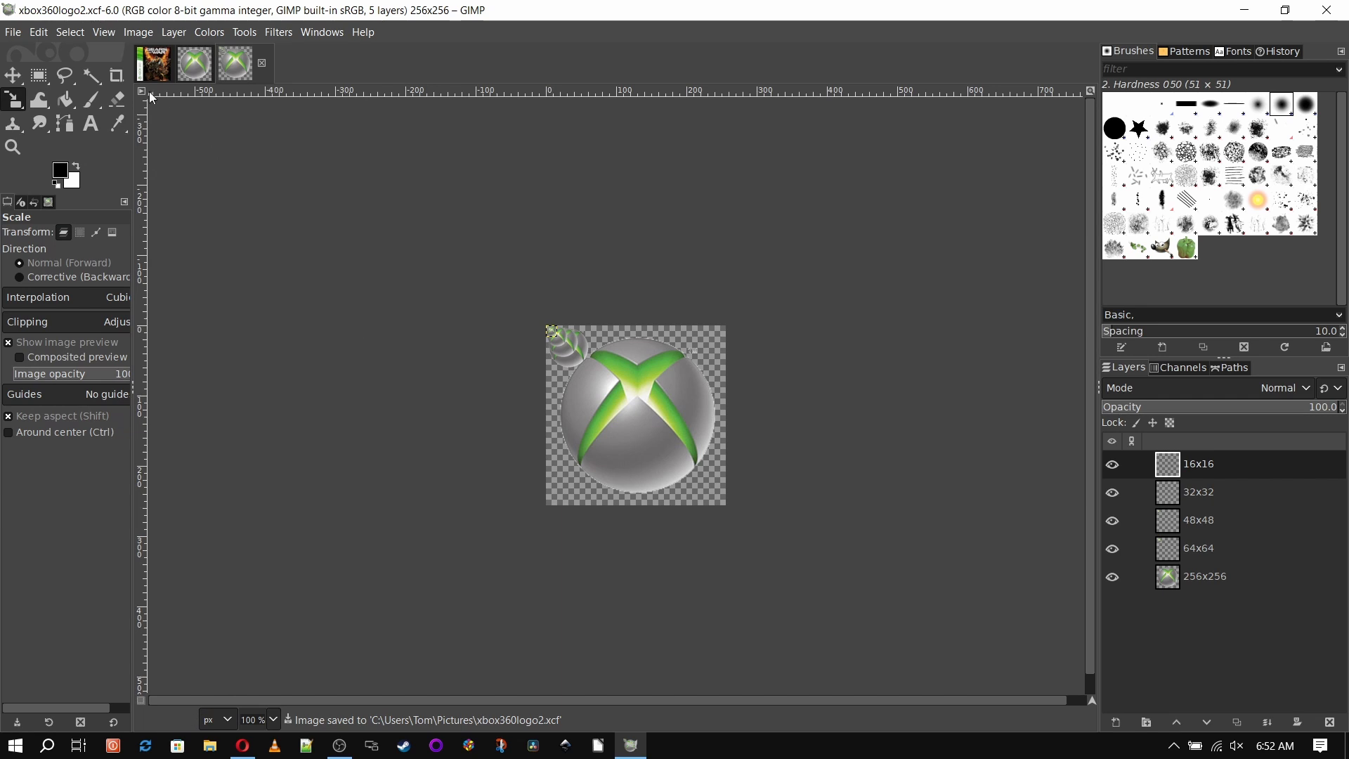
# Export the image to the Pictures folder as xbox360logo2.ico in Microsoft Windows icon format, keeping the default icon details
pyautogui.click(13, 32)
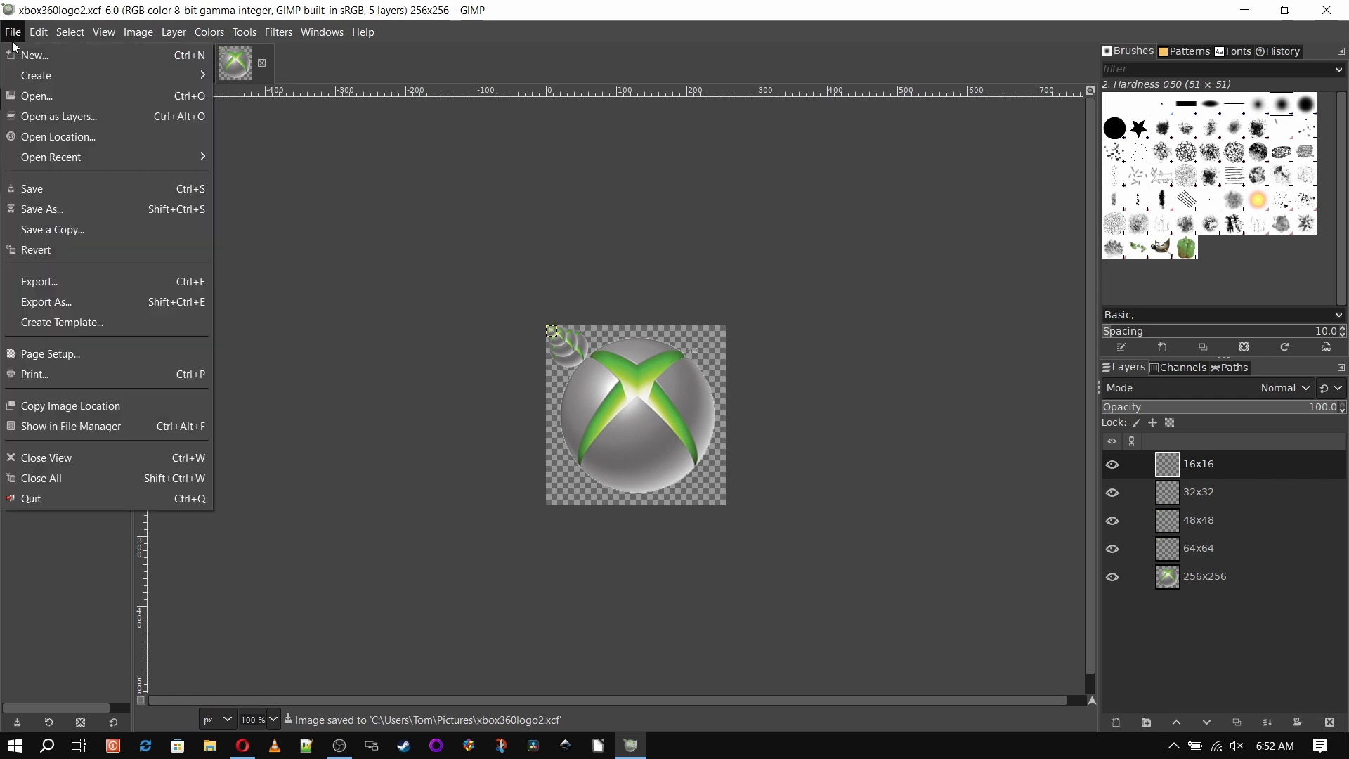
pyautogui.click(48, 298)
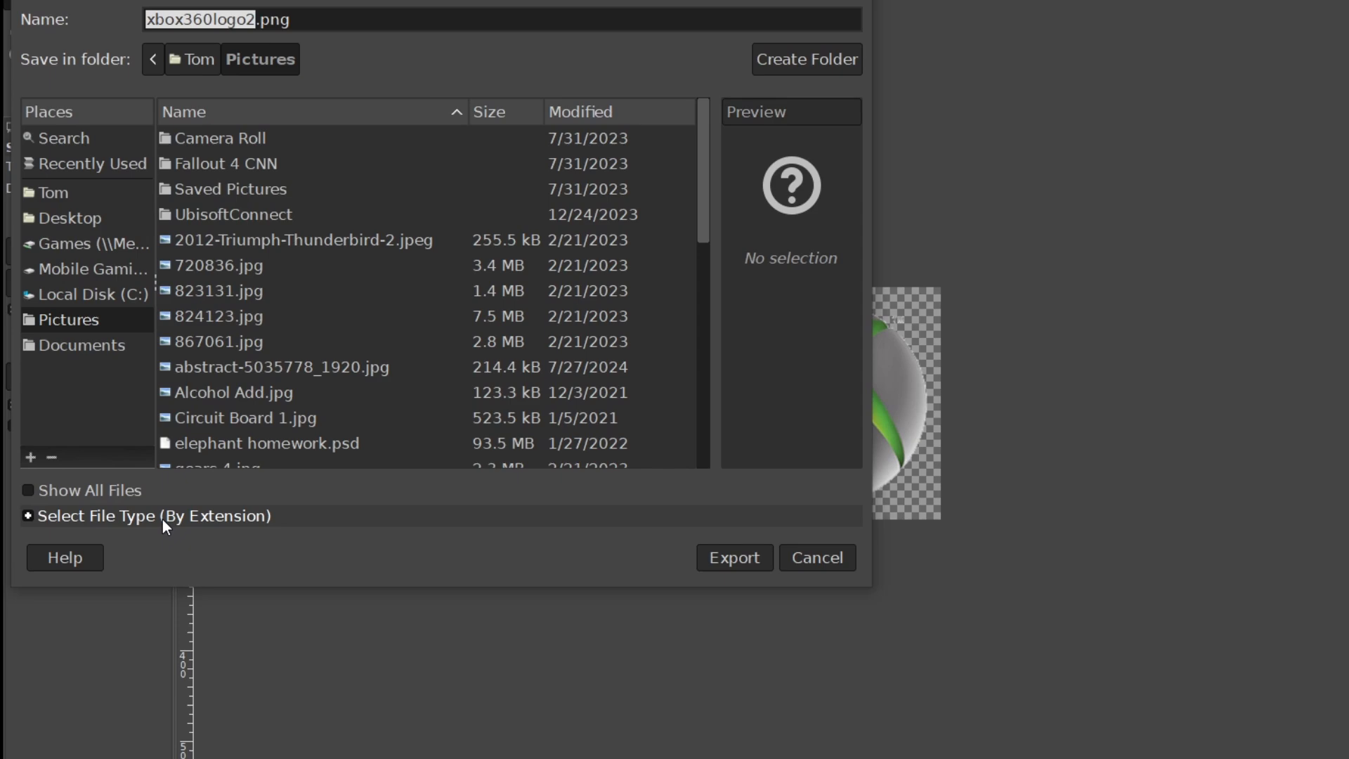
pyautogui.click(126, 502)
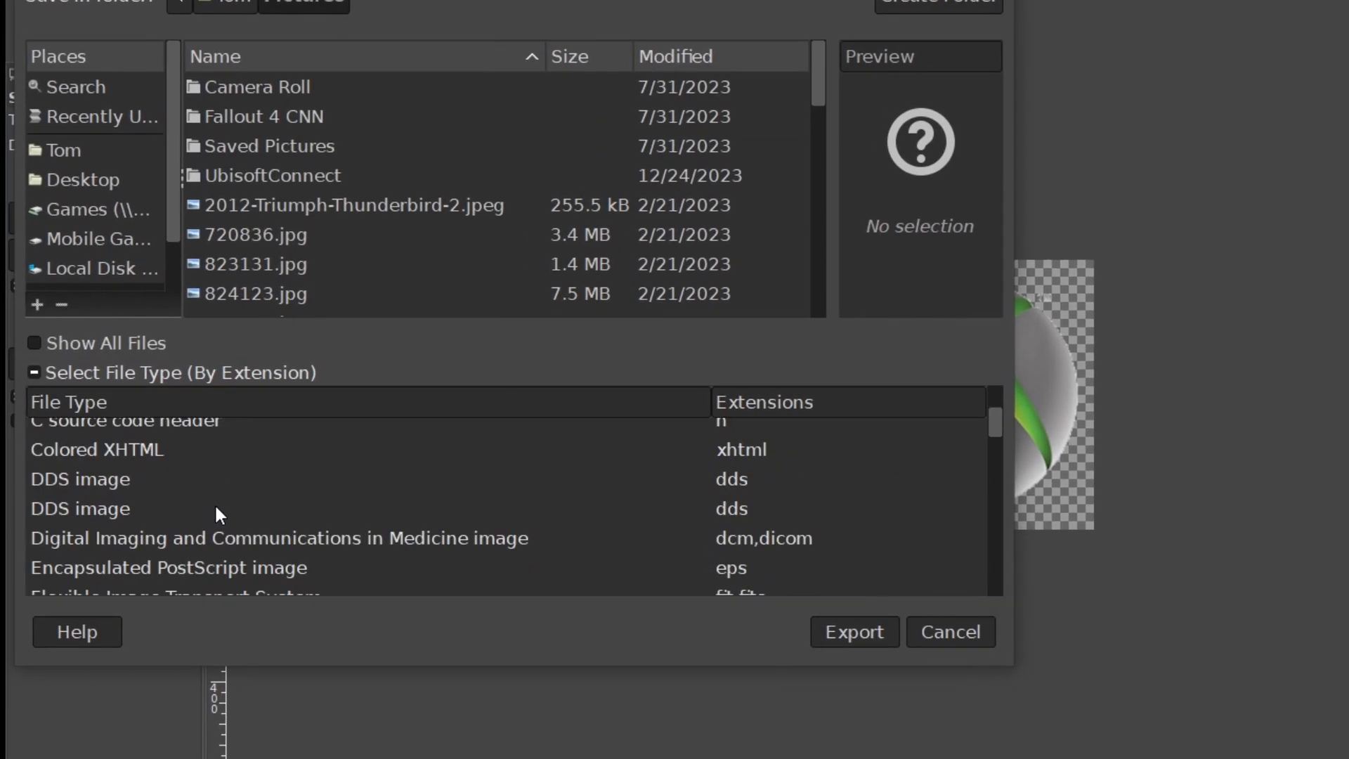
pyautogui.scroll(-8, 217, 508)
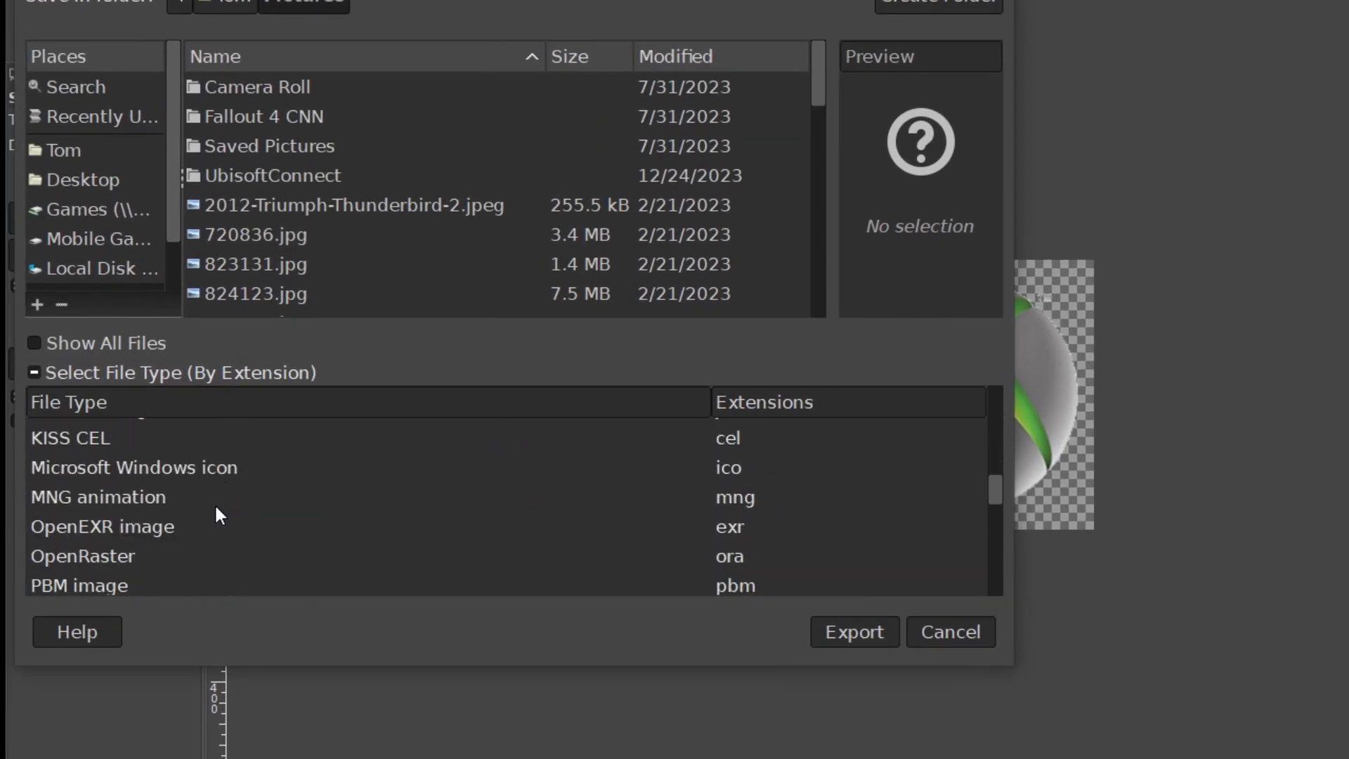
pyautogui.click(242, 467)
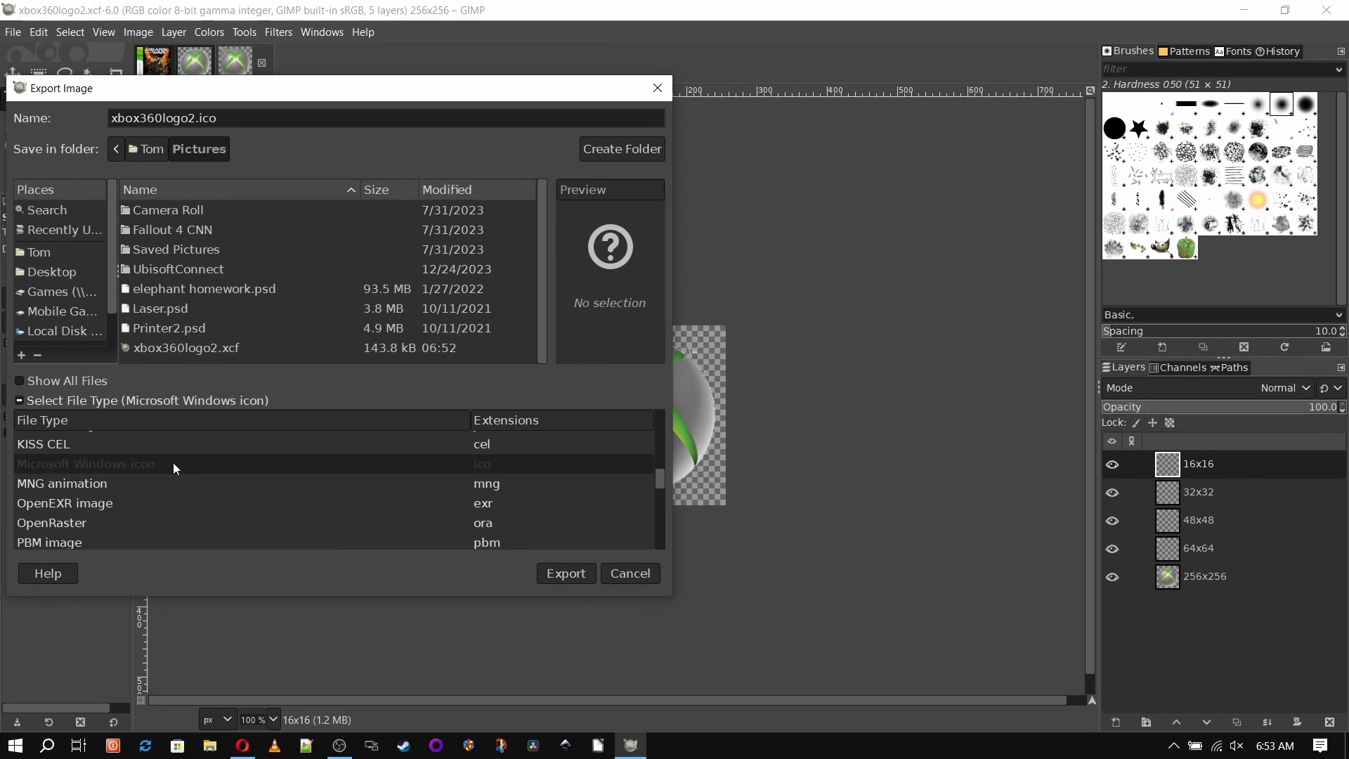
pyautogui.click(555, 574)
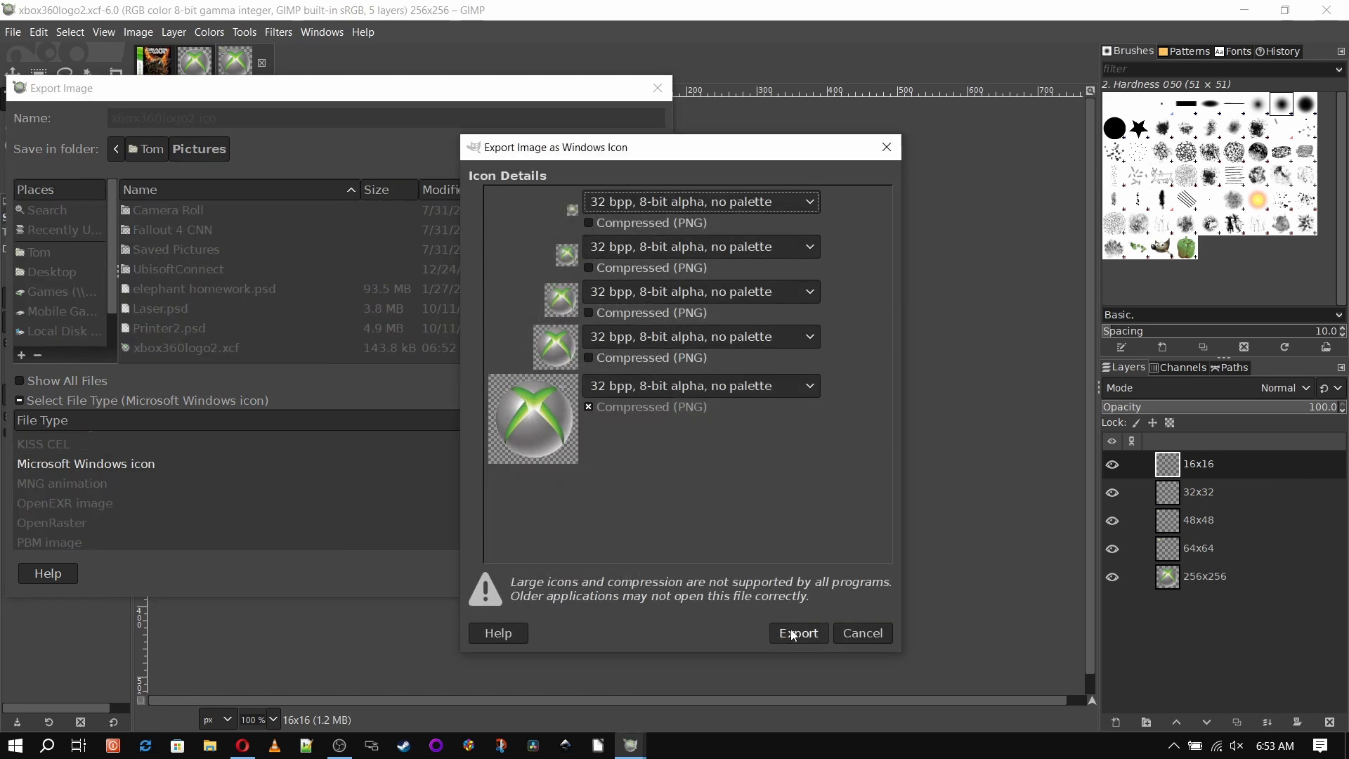
pyautogui.click(789, 633)
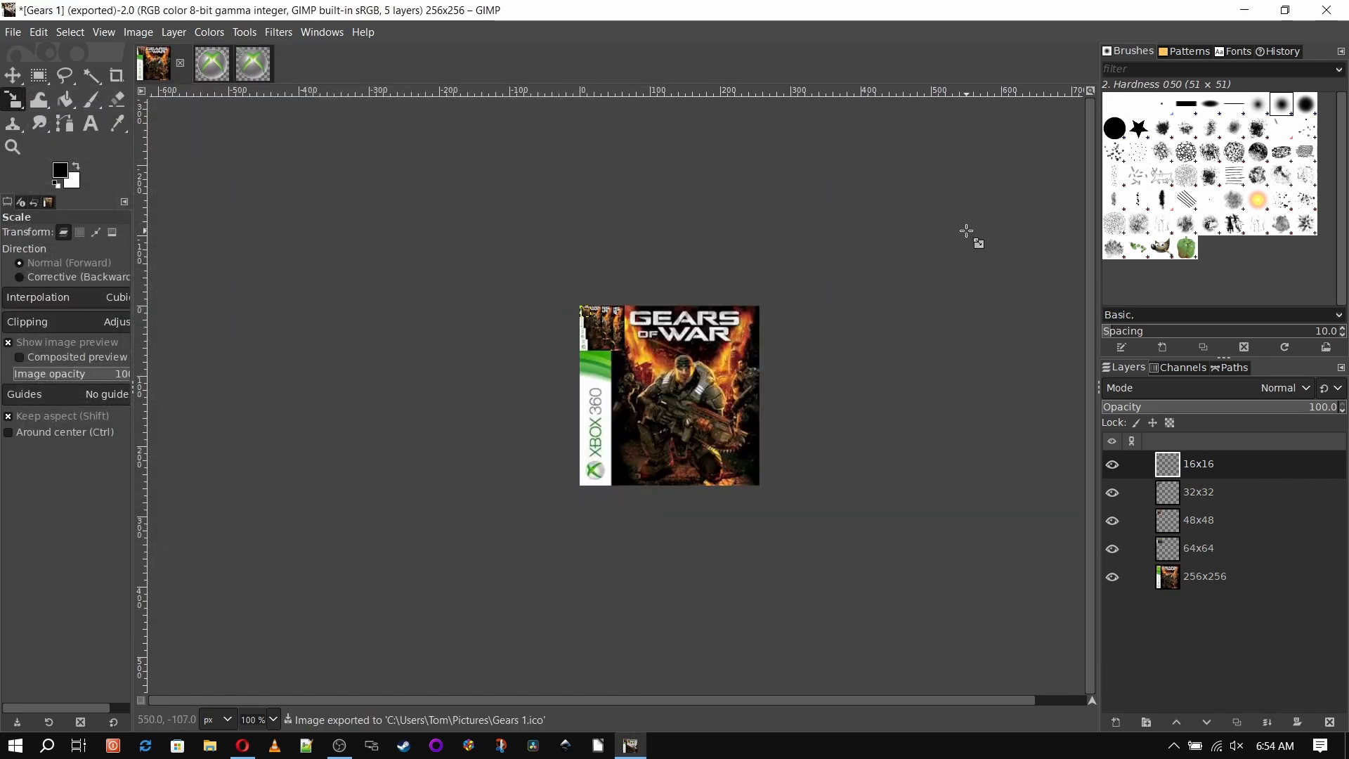
# Switch to the Windows desktop and view the shortcut properties of GIMP 2.10.38, leaving them without changes
pyautogui.click(1247, 14)
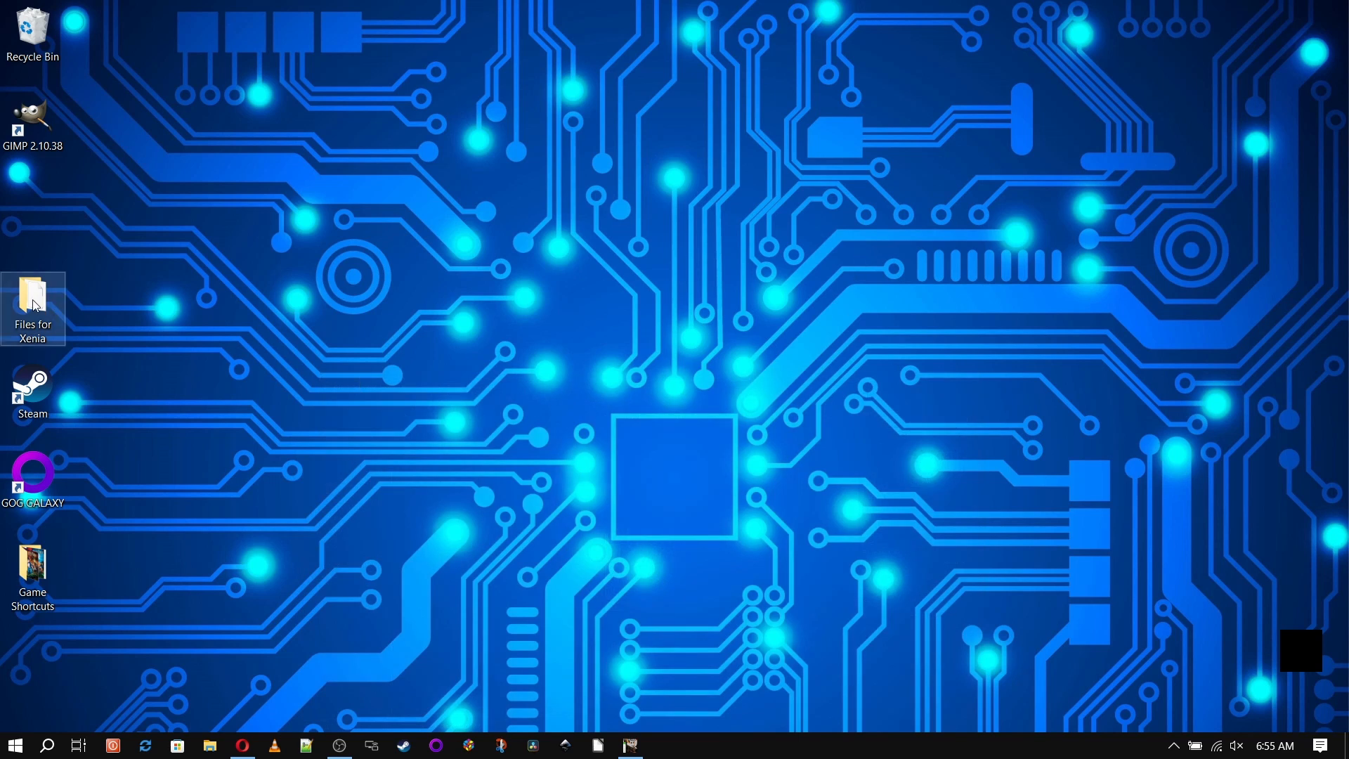
pyautogui.rightClick(43, 113)
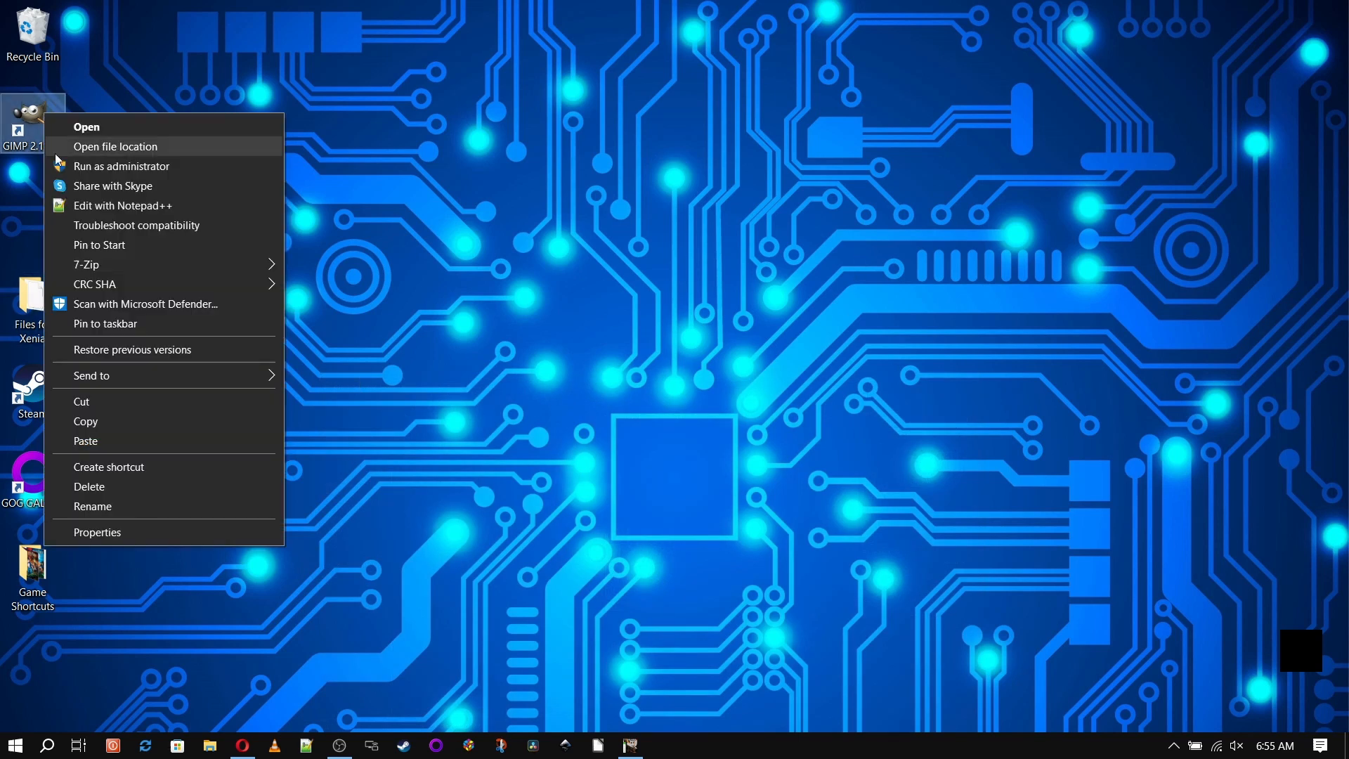
pyautogui.click(96, 531)
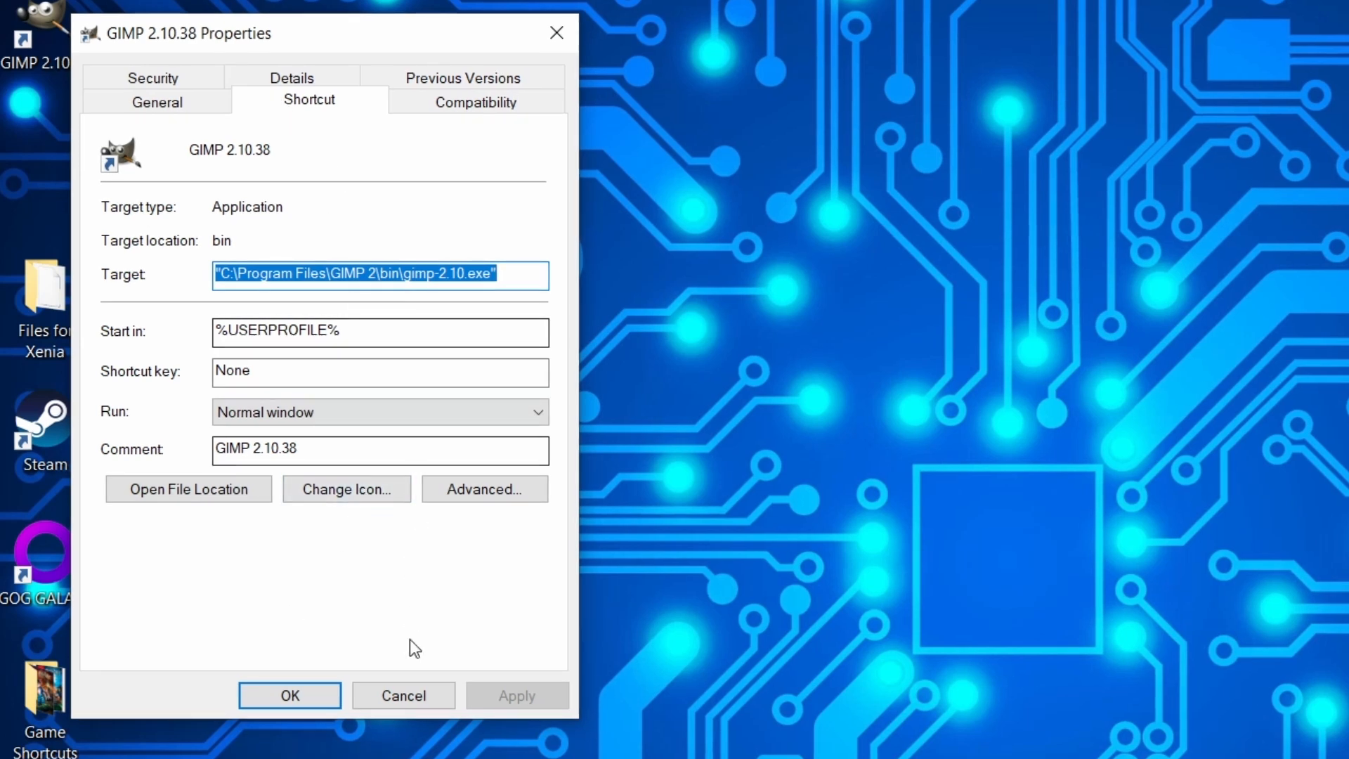
pyautogui.click(410, 703)
# Change the icon of the Files for Xenia desktop folder to xbox360logo2 from the Pictures folder
pyautogui.rightClick(28, 279)
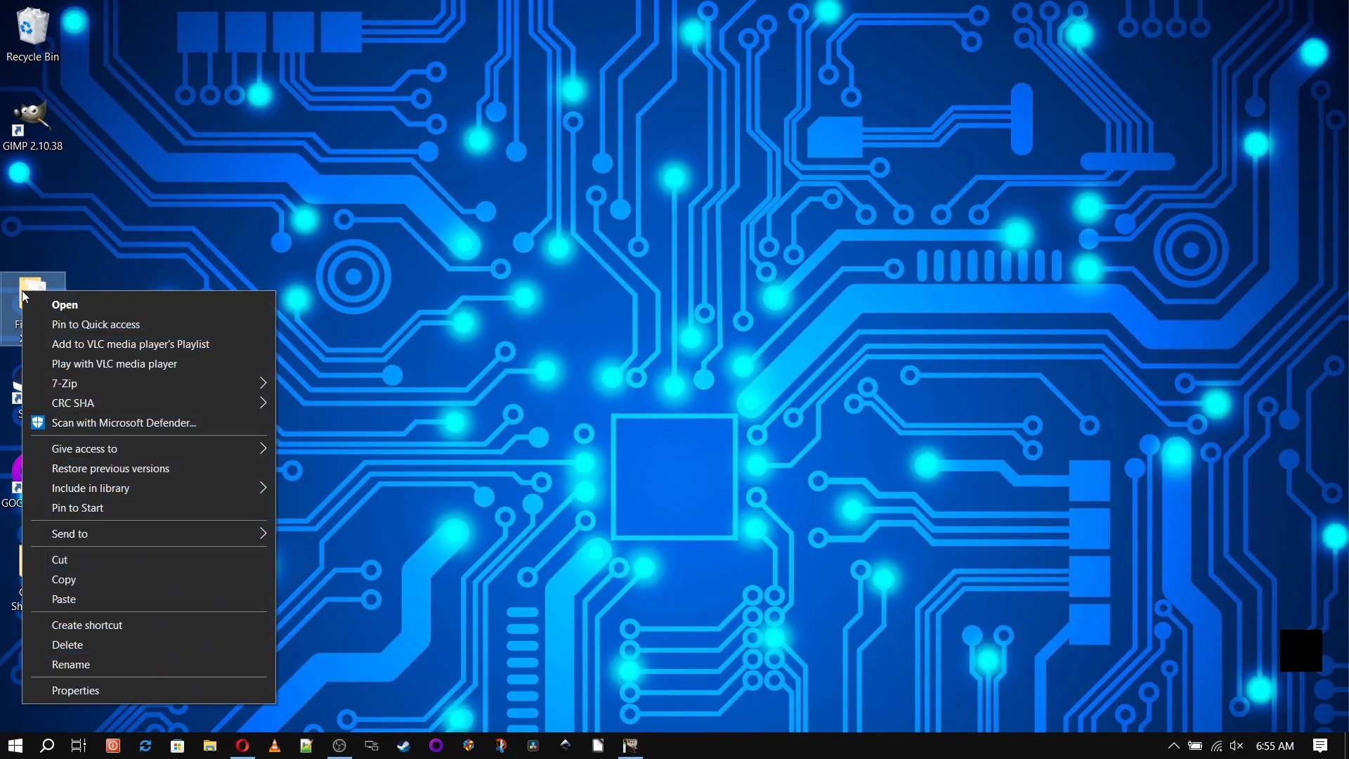
pyautogui.click(76, 690)
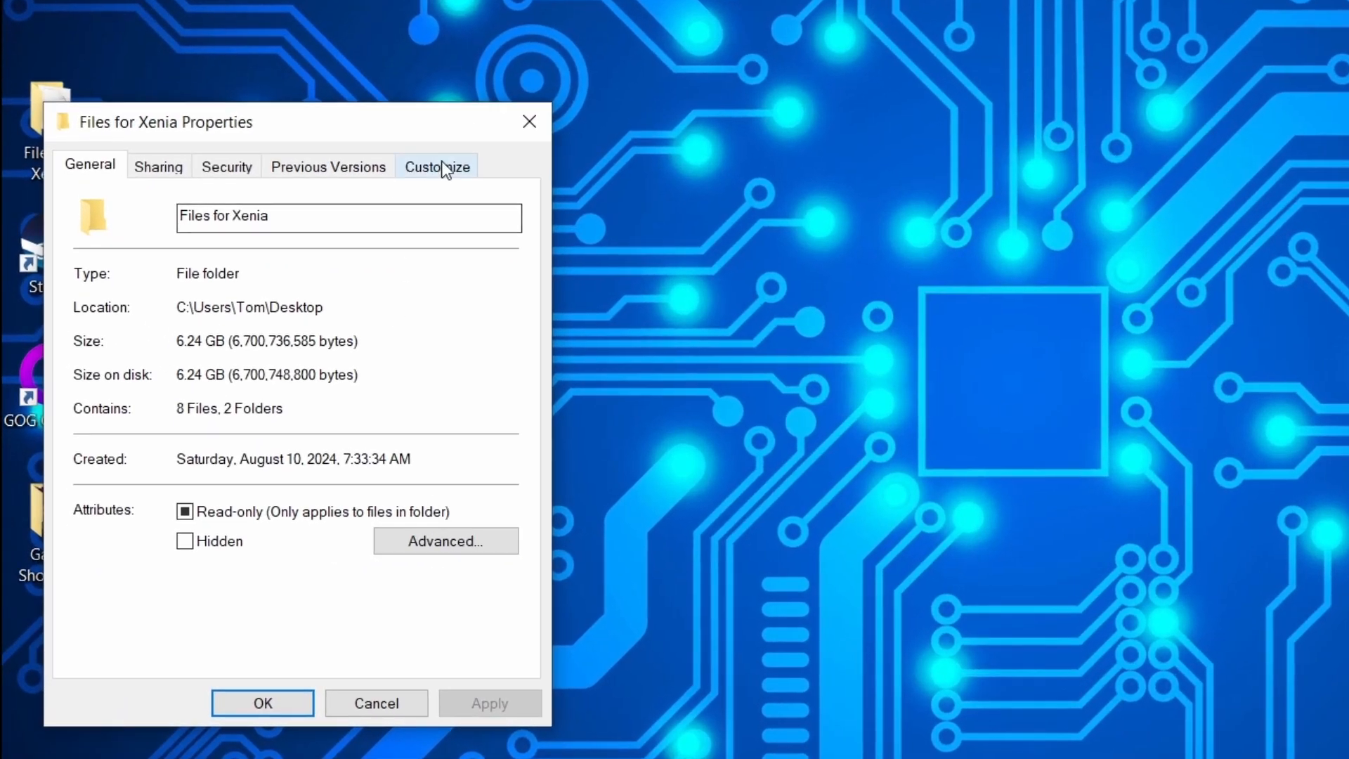
pyautogui.click(359, 256)
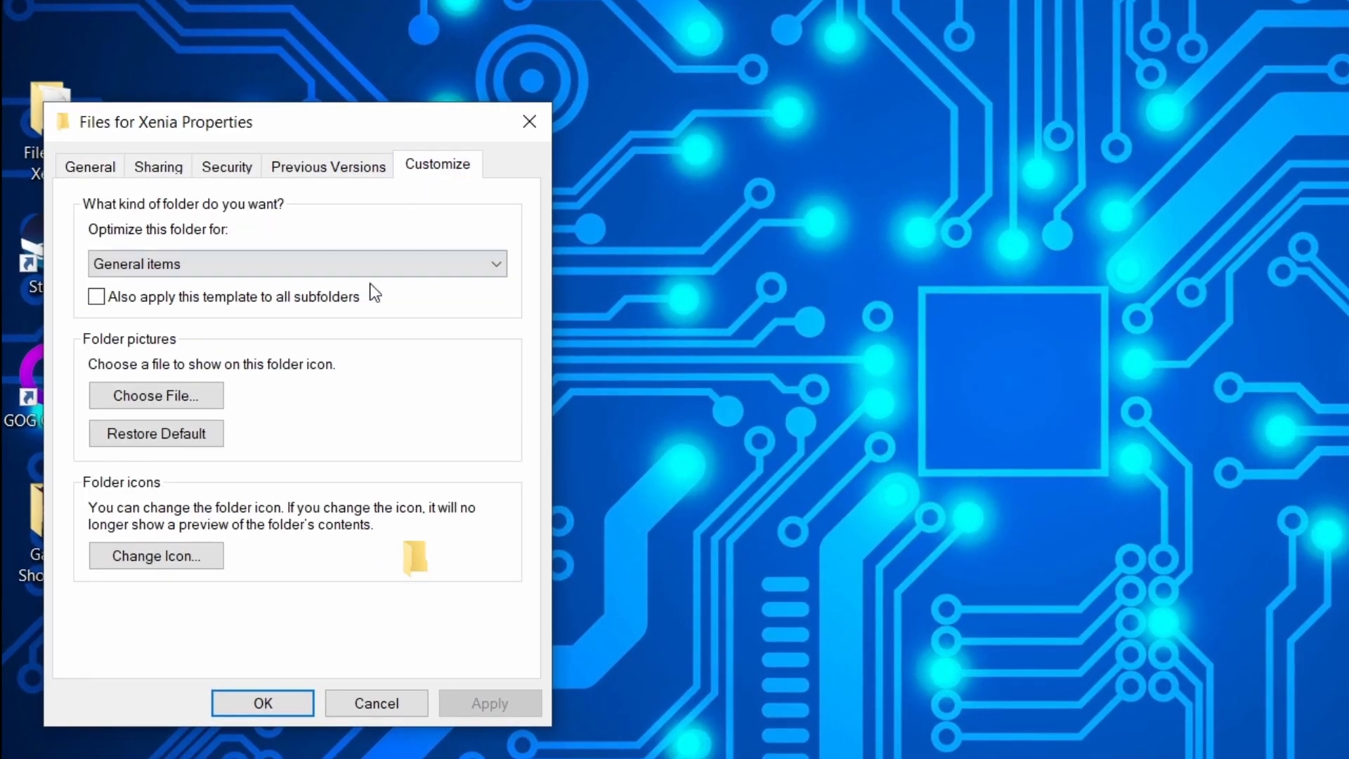
pyautogui.click(189, 559)
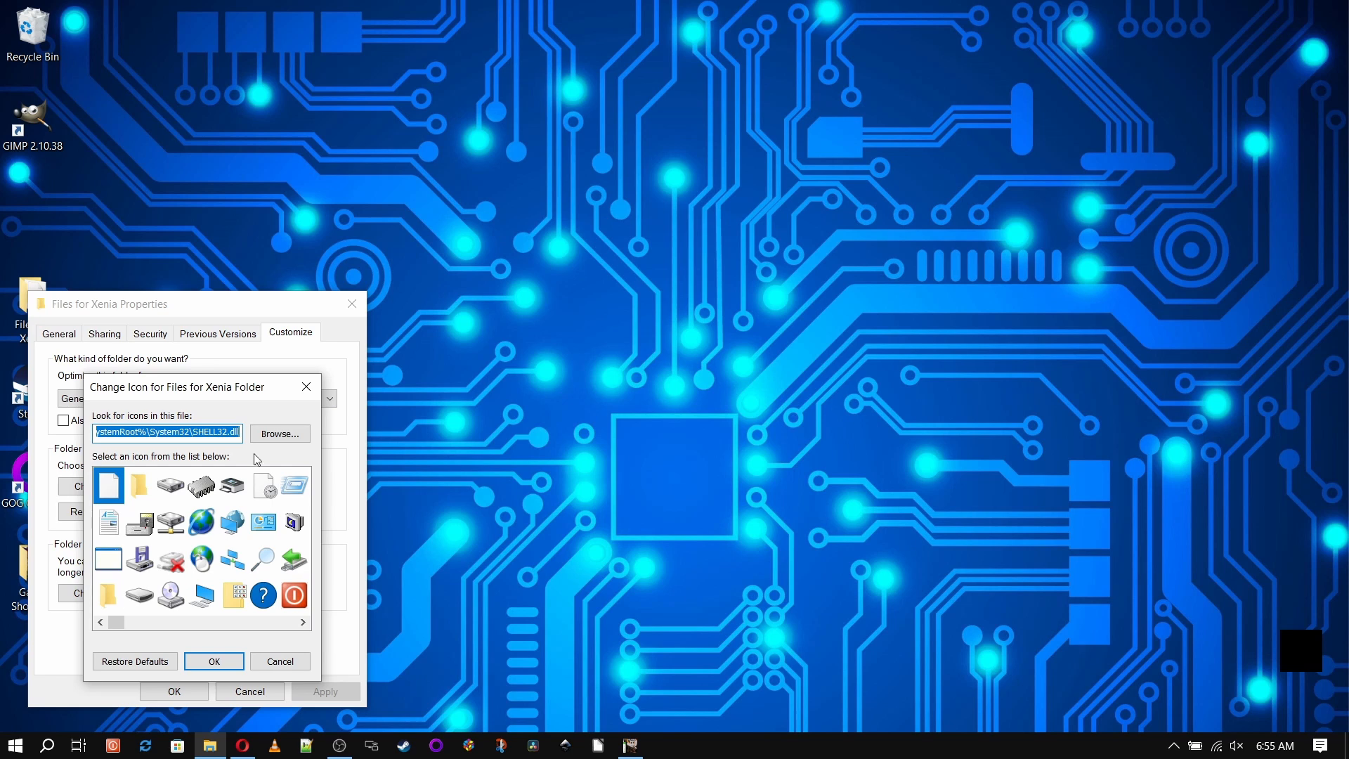
pyautogui.click(279, 434)
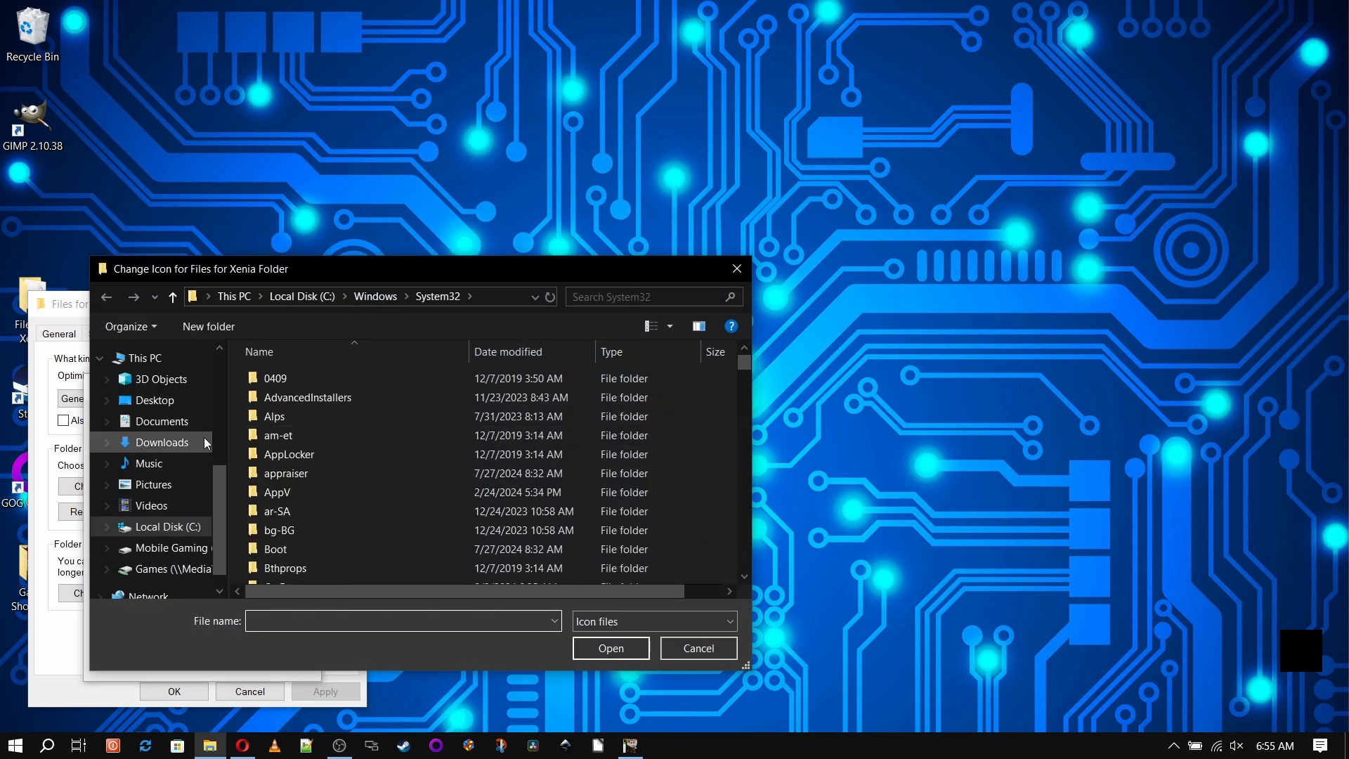
pyautogui.click(169, 486)
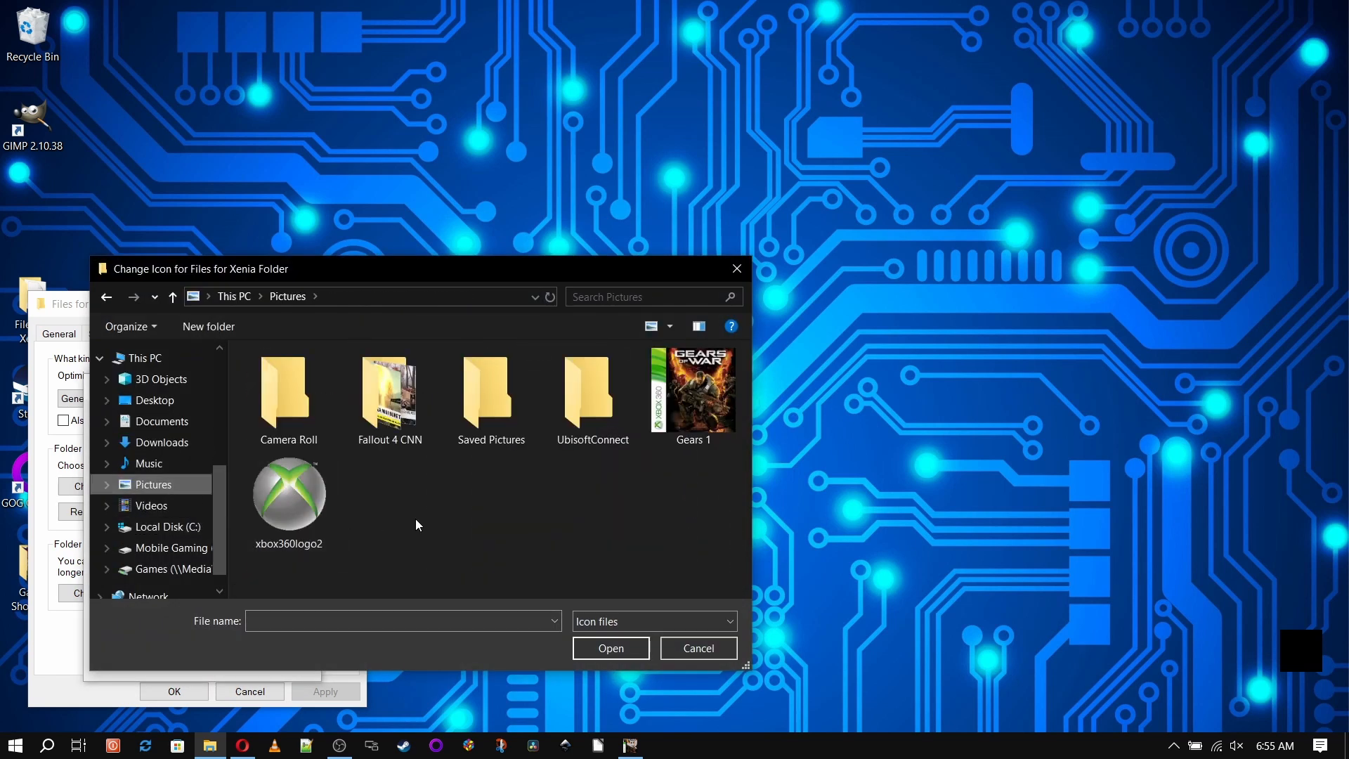
pyautogui.doubleClick(276, 487)
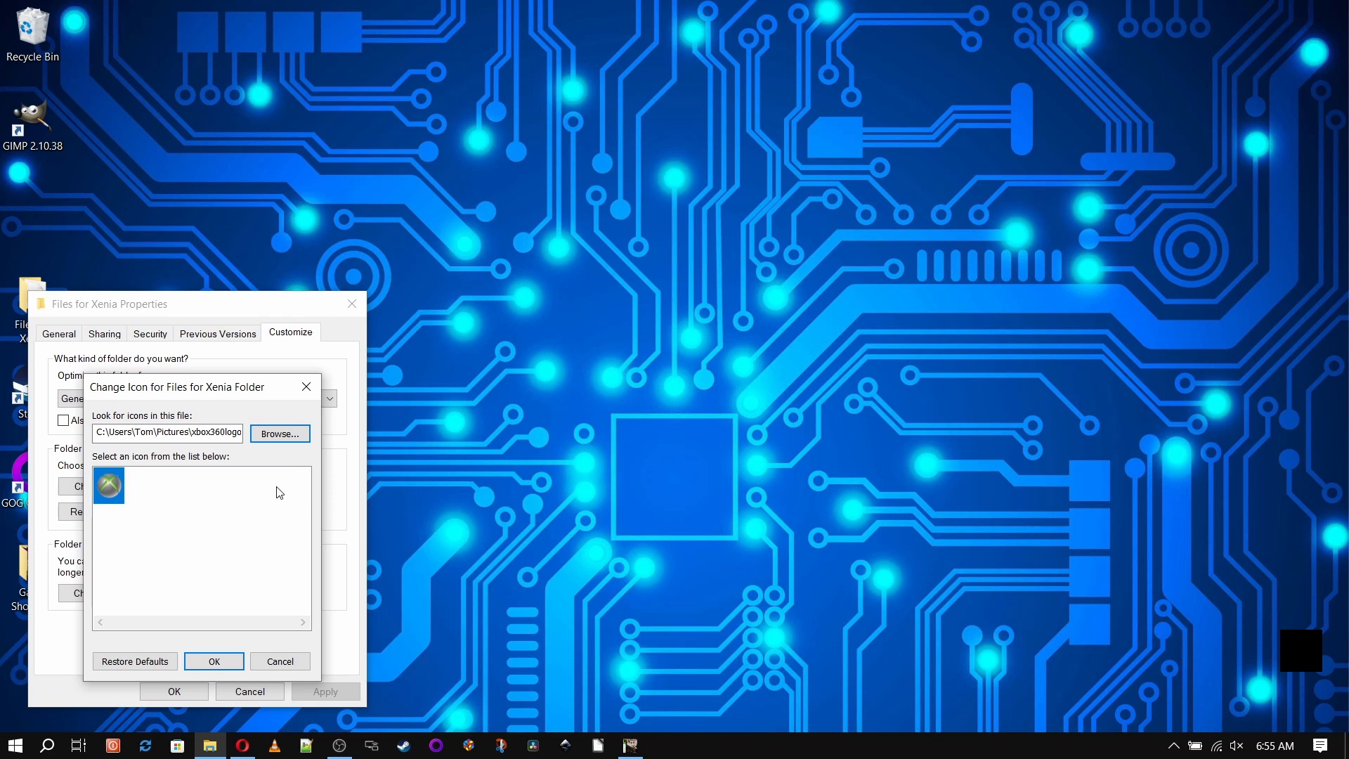
pyautogui.click(214, 660)
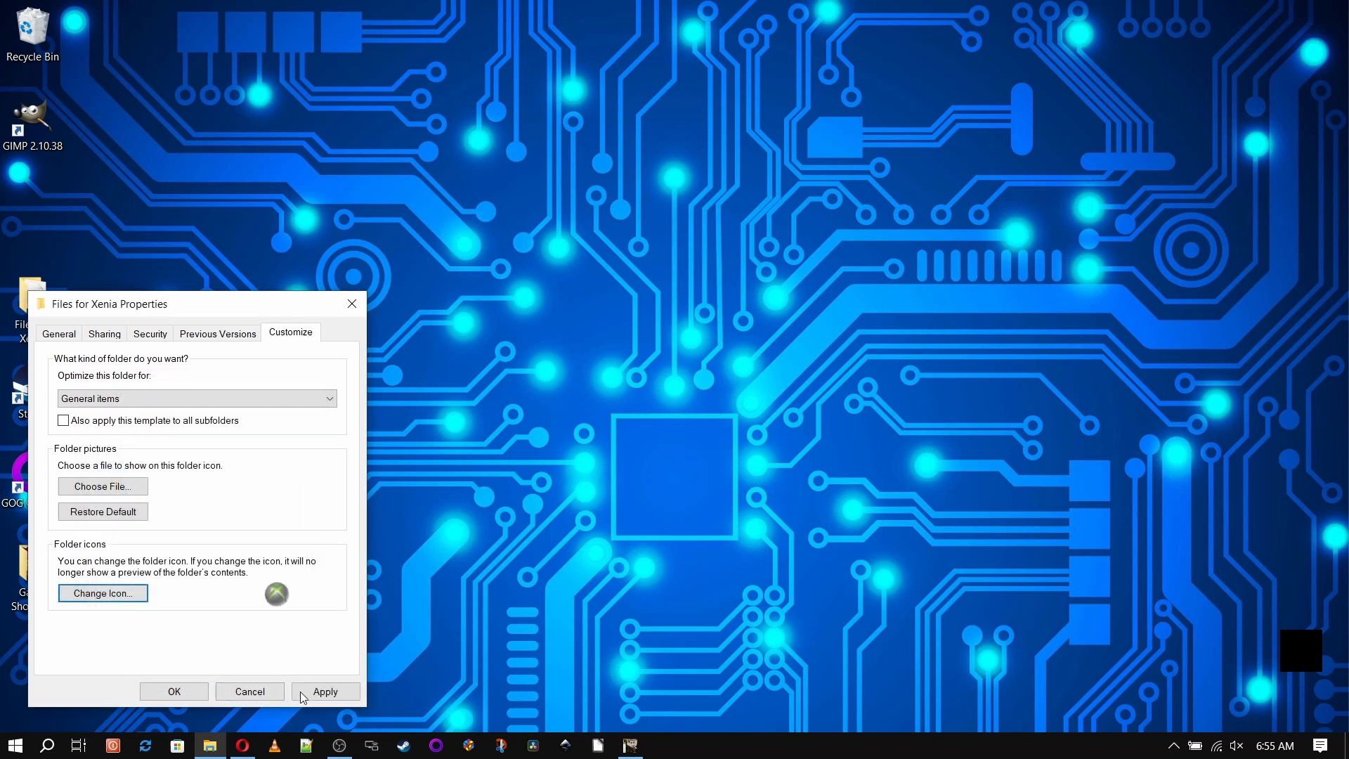
pyautogui.click(198, 688)
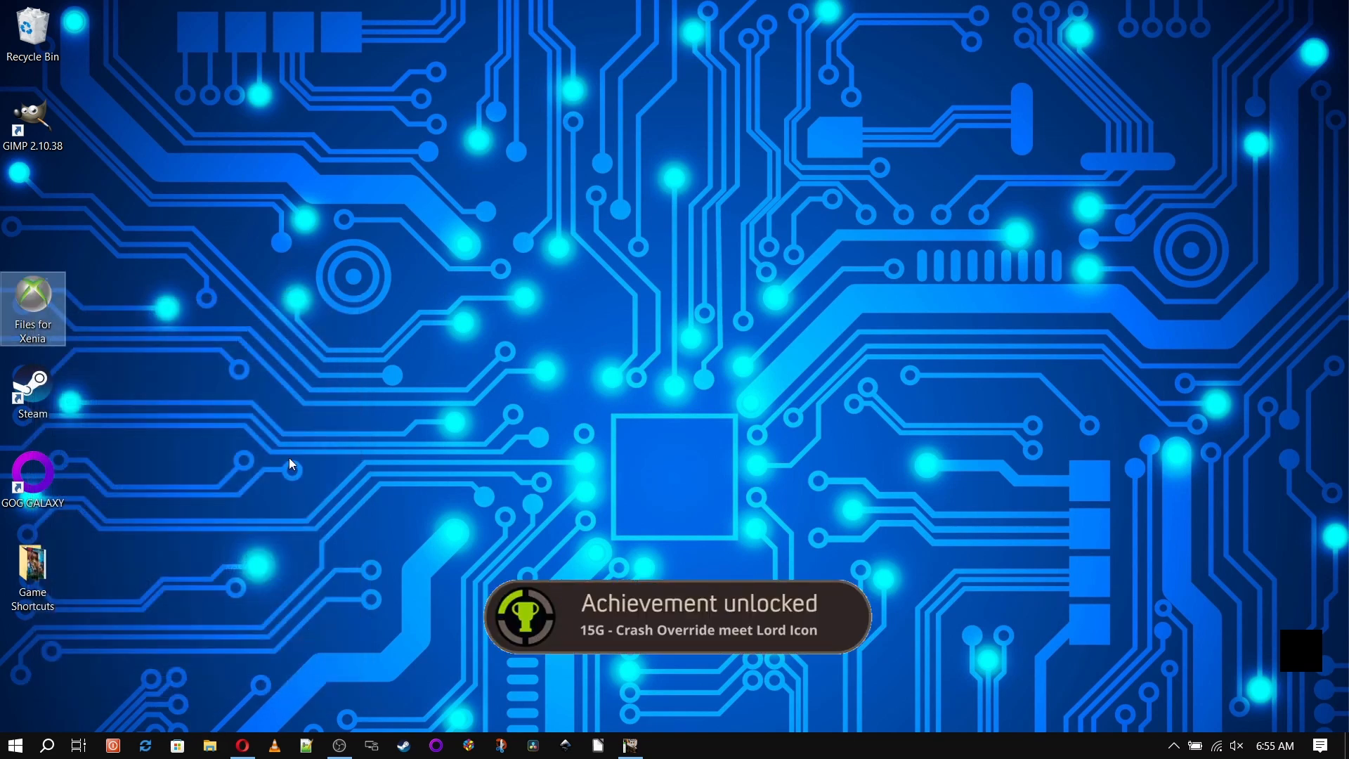